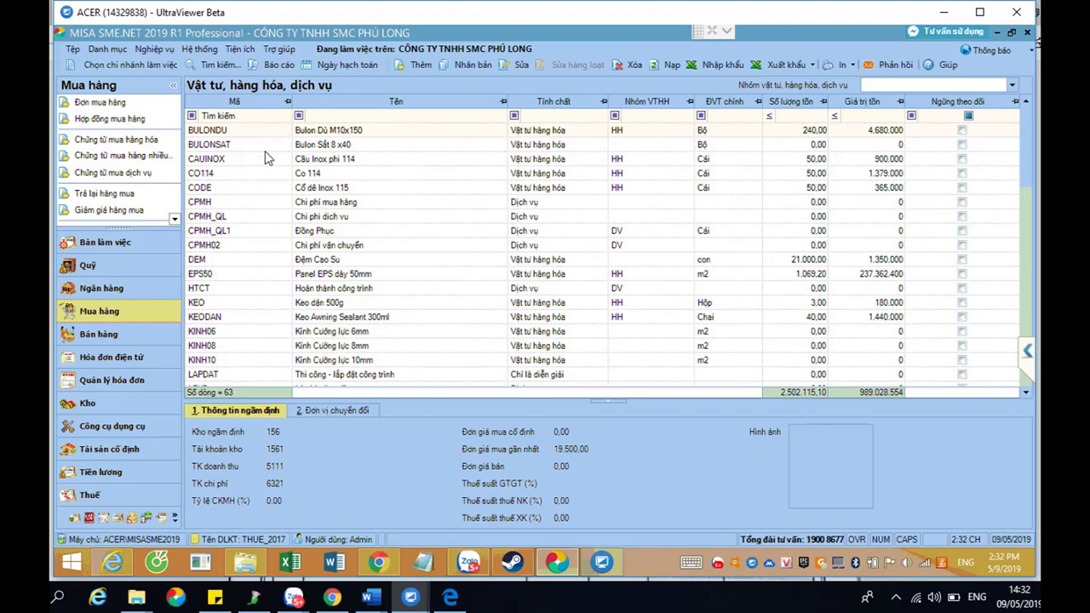
# Start a new item record, check the product on the sales invoice PDF from the Zalo chat, and return to MISA
pyautogui.click(421, 64)
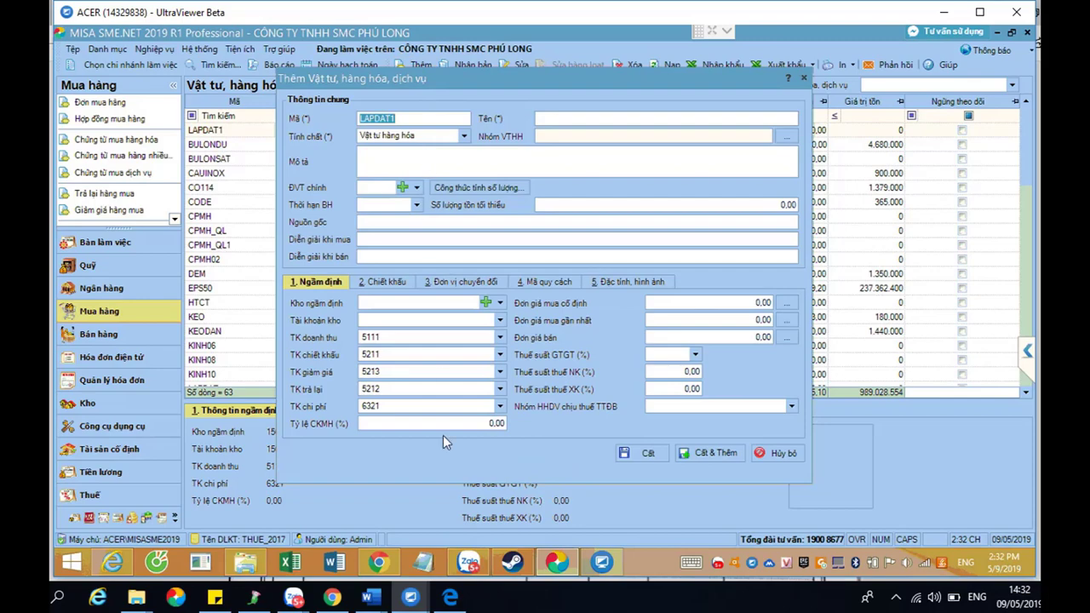
pyautogui.moveTo(296, 599)
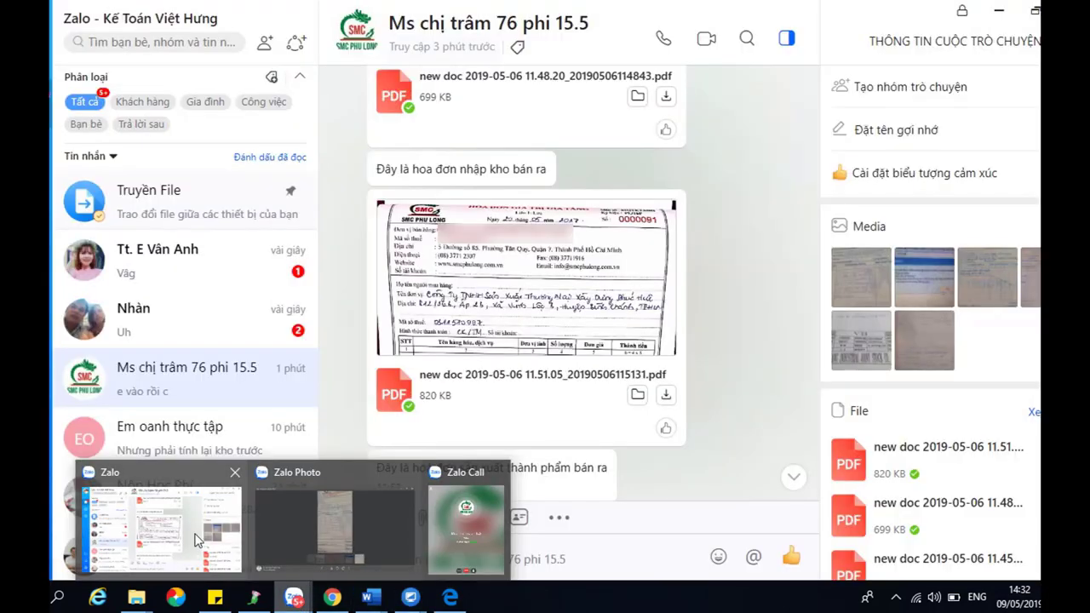
pyautogui.click(306, 506)
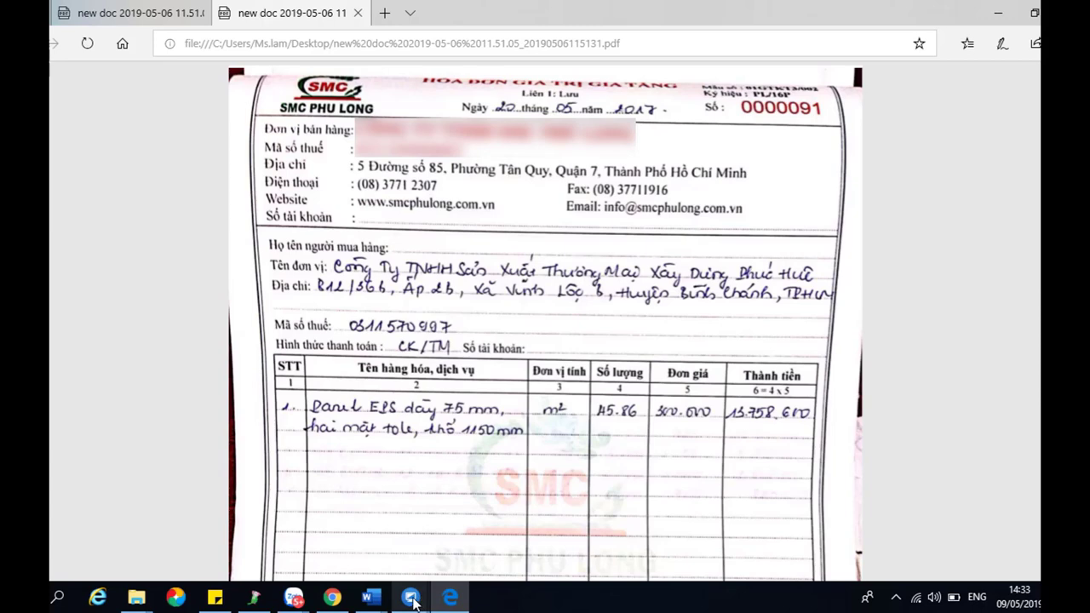
pyautogui.moveTo(411, 601)
pyautogui.click(466, 518)
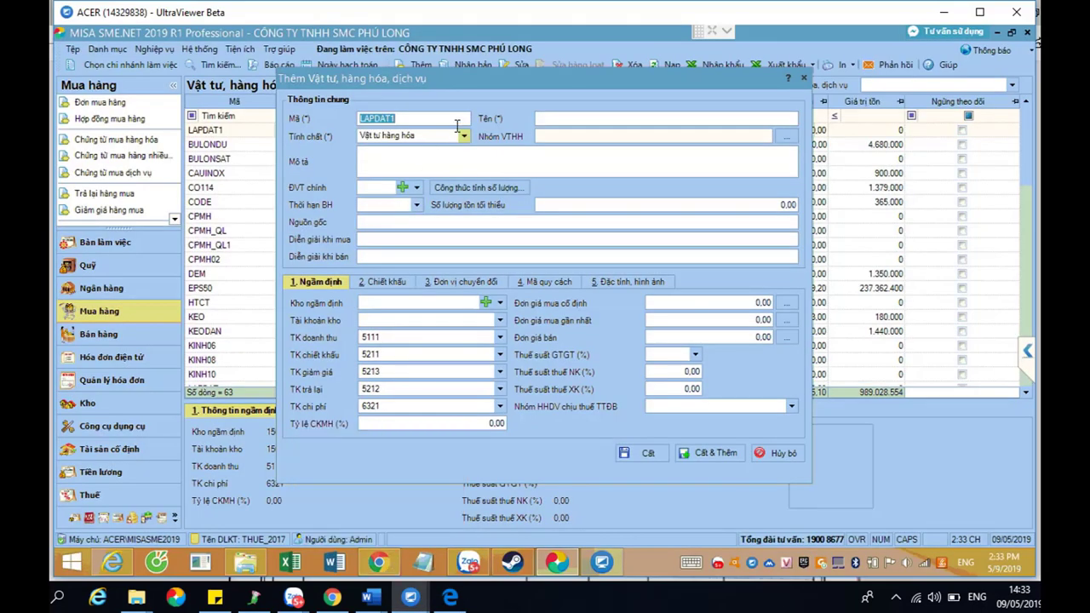
# Enter the item code TP.PANEL75 and the name "Panel EPS dày 75mm"
pyautogui.write('TP.PANEL75')
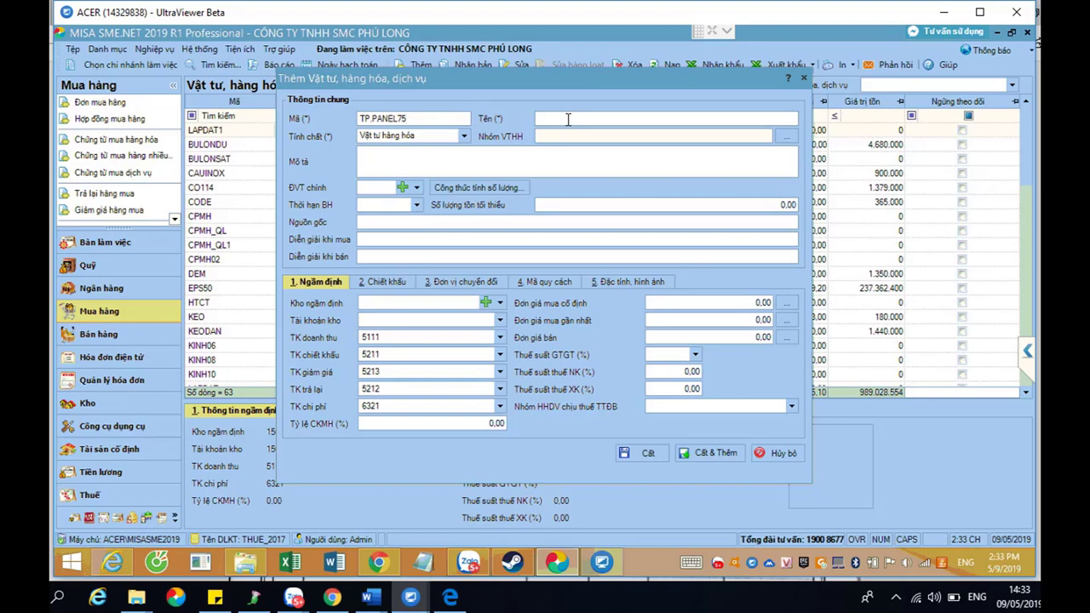
pyautogui.click(568, 120)
pyautogui.moveTo(582, 75); pyautogui.dragTo(508, 27)
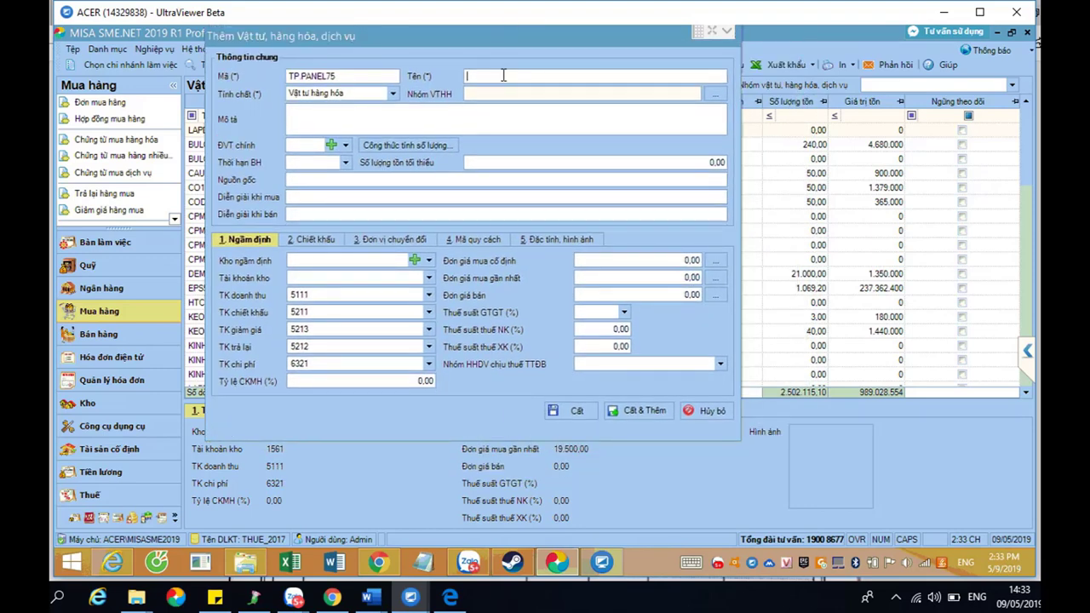
pyautogui.write('Panel EPS dày 7')
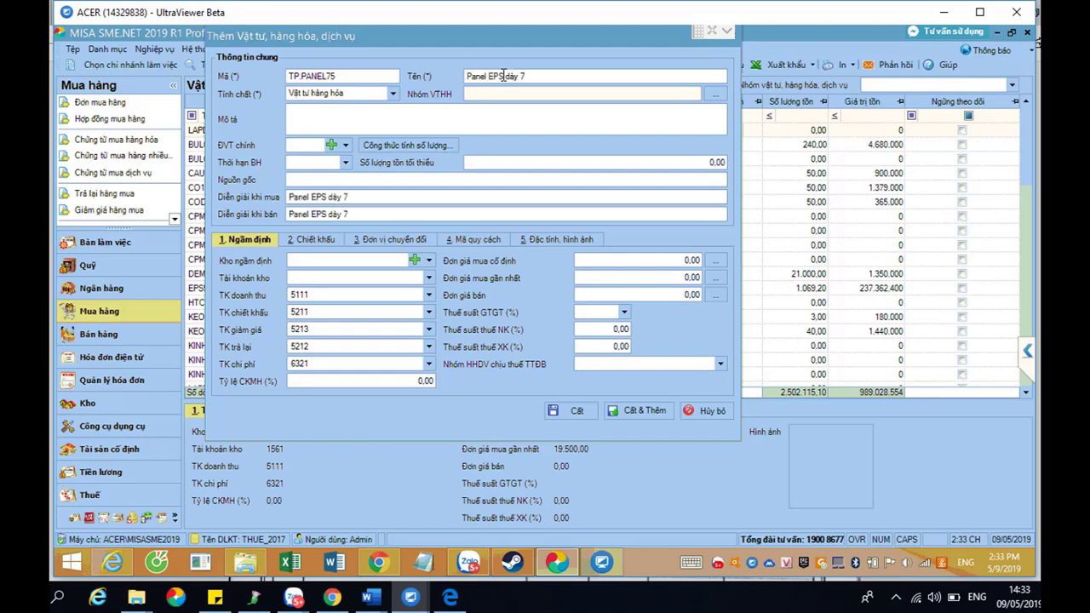
pyautogui.write('5mm')
# Set the item's nature to Thành phẩm and assign it to the item group TP
pyautogui.click(392, 94)
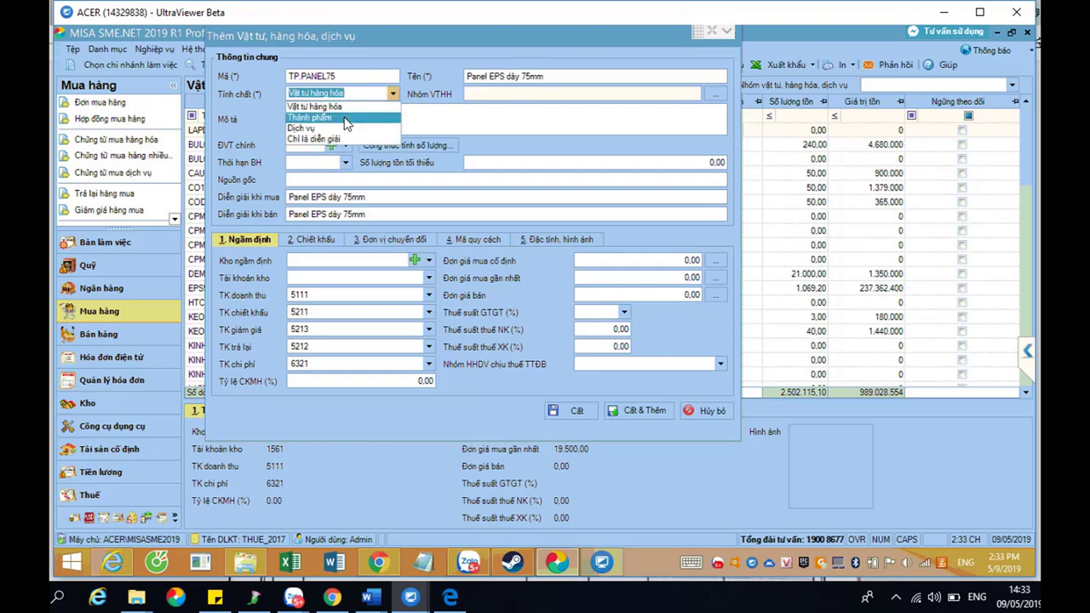
pyautogui.click(345, 118)
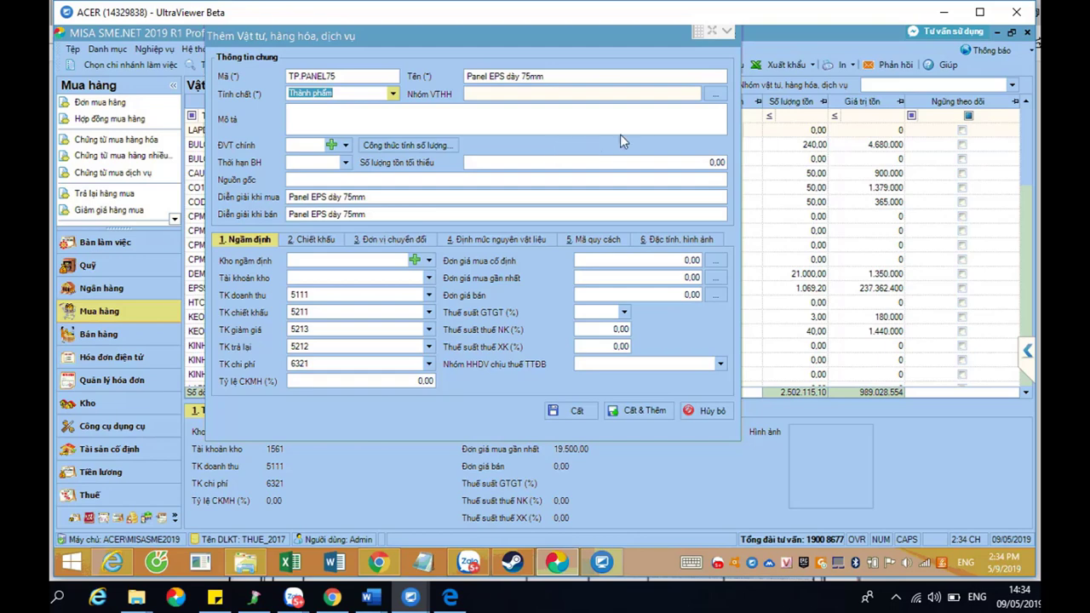
pyautogui.click(713, 95)
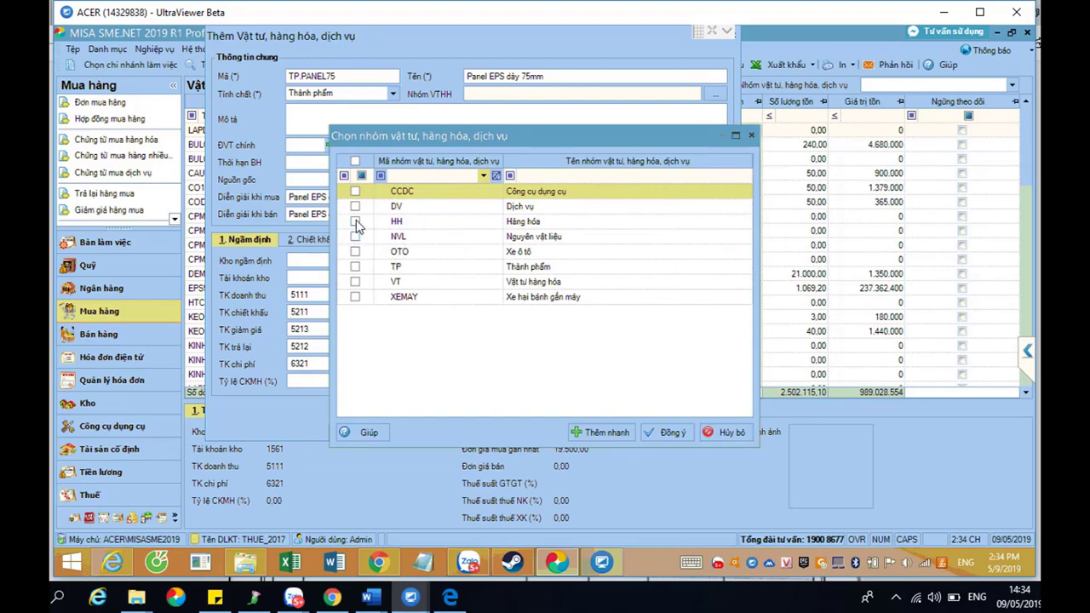
pyautogui.click(355, 268)
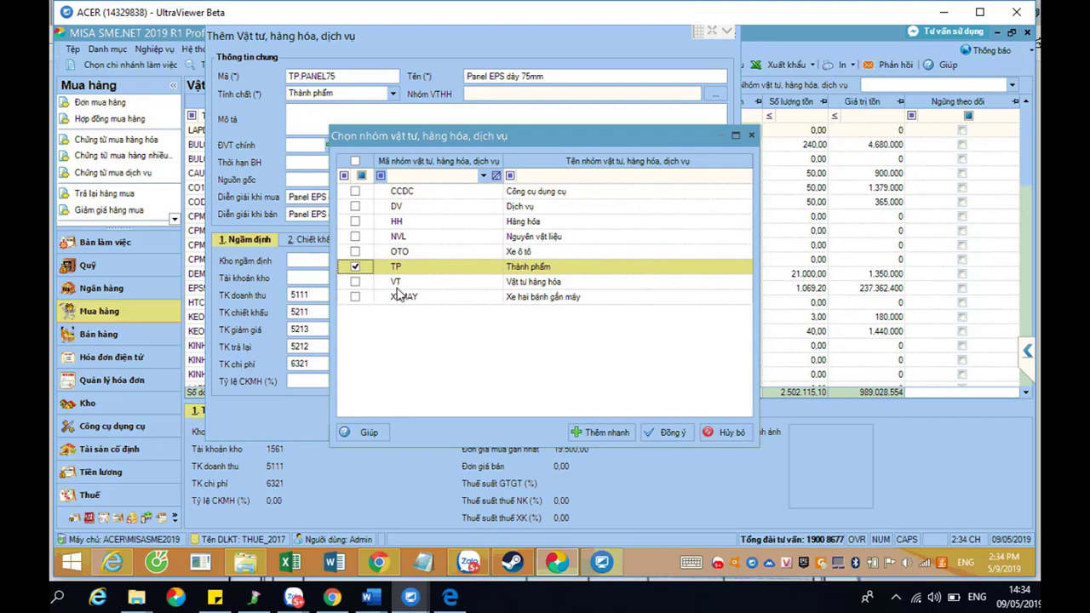
pyautogui.click(654, 432)
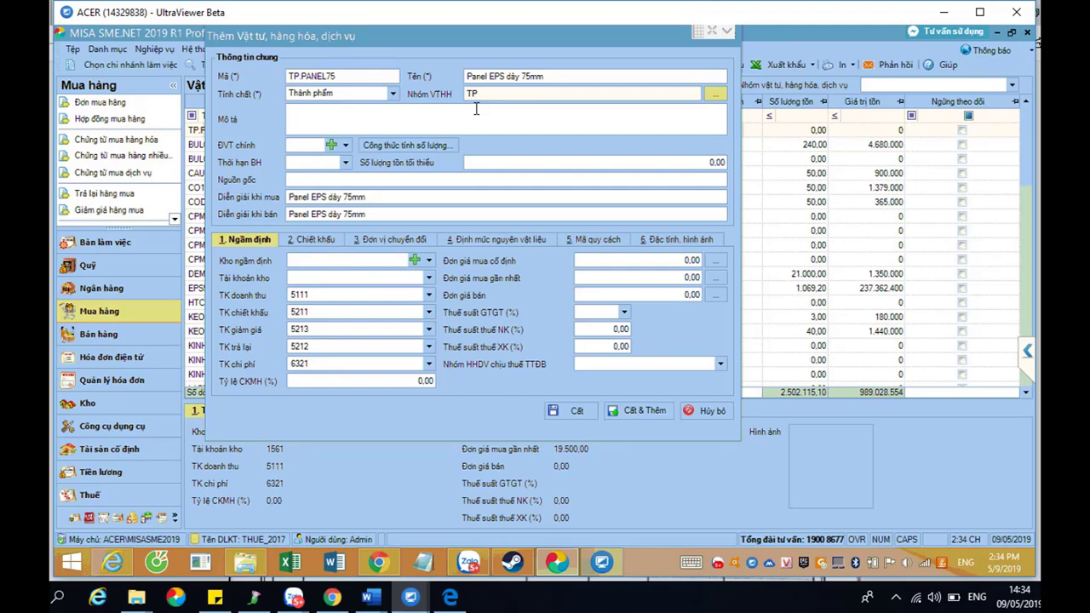
# Set the main unit of measure for the 75 mm panel to m2
pyautogui.click(346, 148)
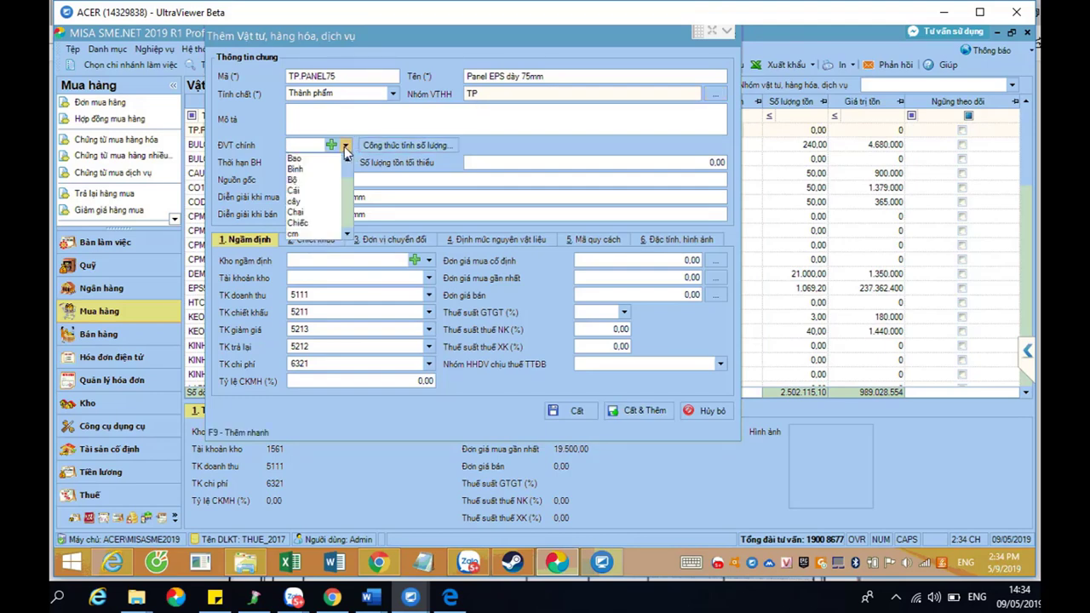
pyautogui.write('m')
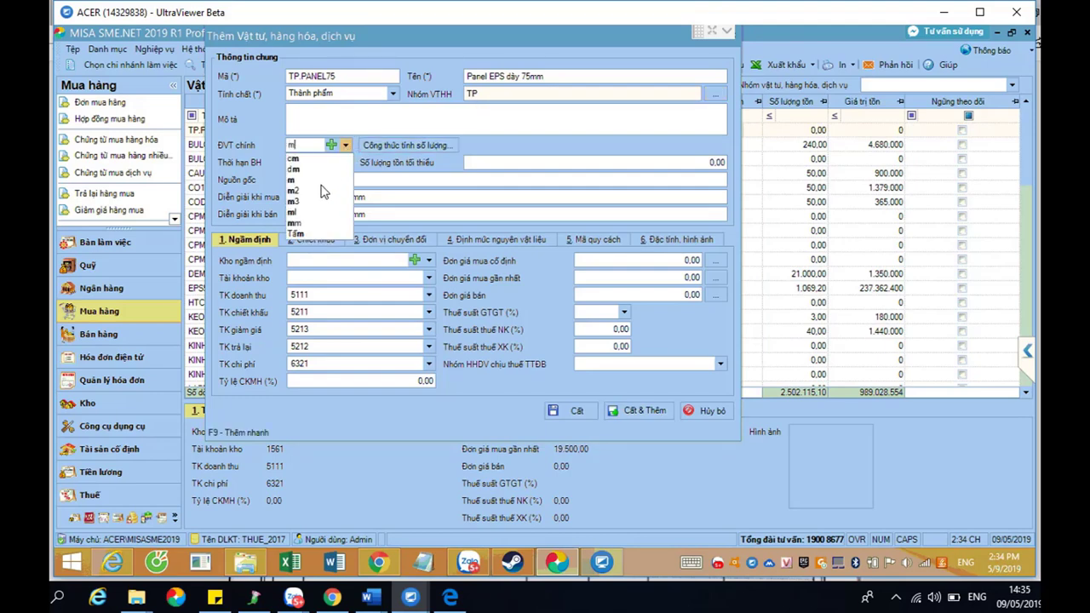
pyautogui.click(320, 192)
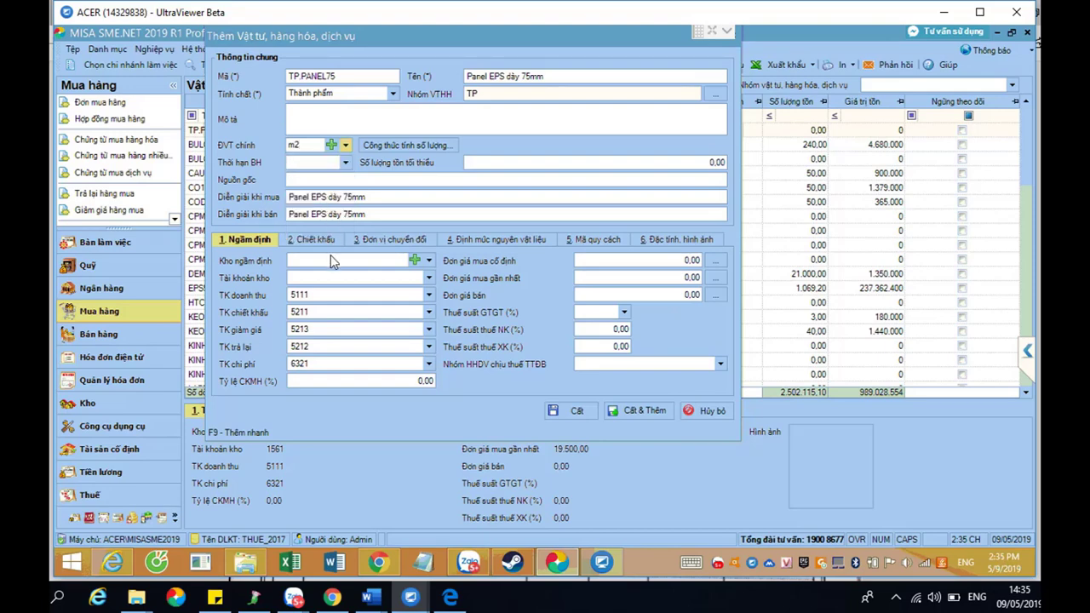
# Set the panel's default warehouse to 155 and its inventory account to 1551
pyautogui.click(330, 258)
pyautogui.write('155')
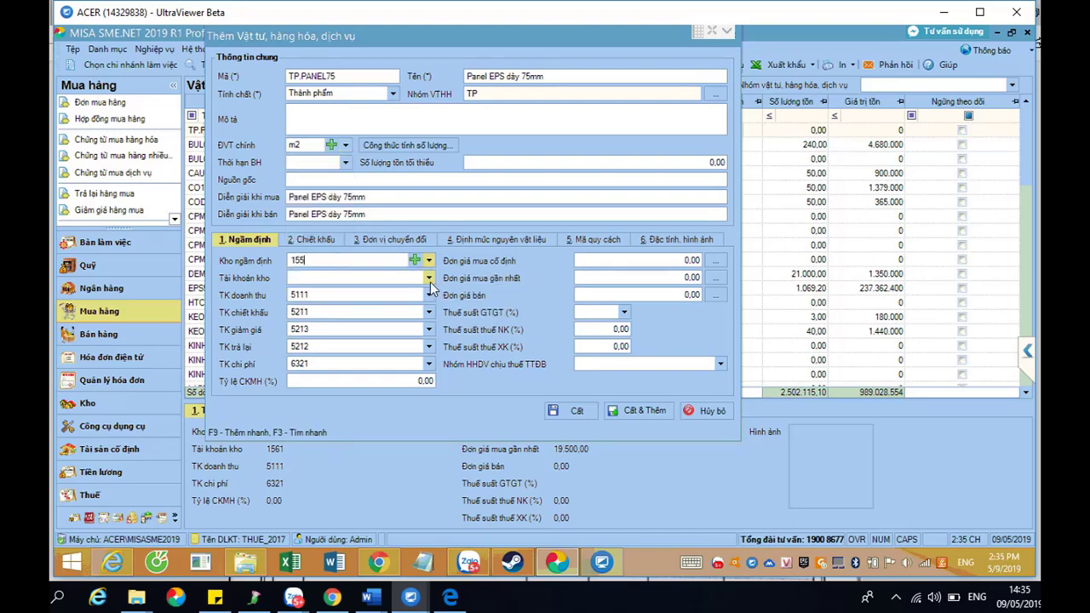
pyautogui.click(428, 278)
pyautogui.click(428, 278)
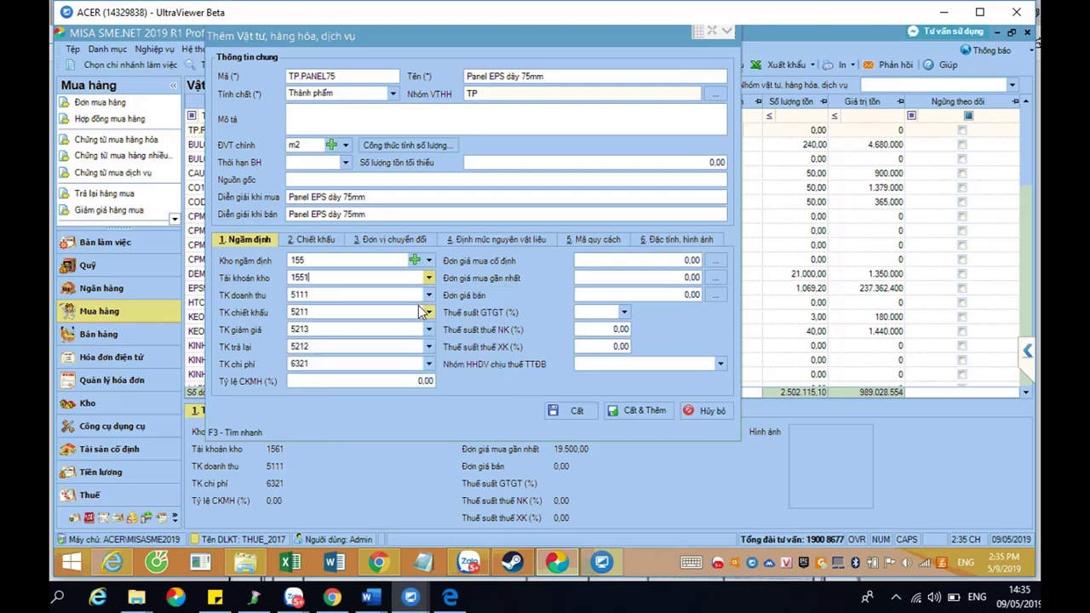
# Set the panel's revenue account to 5112 for finished goods sales and its expense account to 6322
pyautogui.click(430, 296)
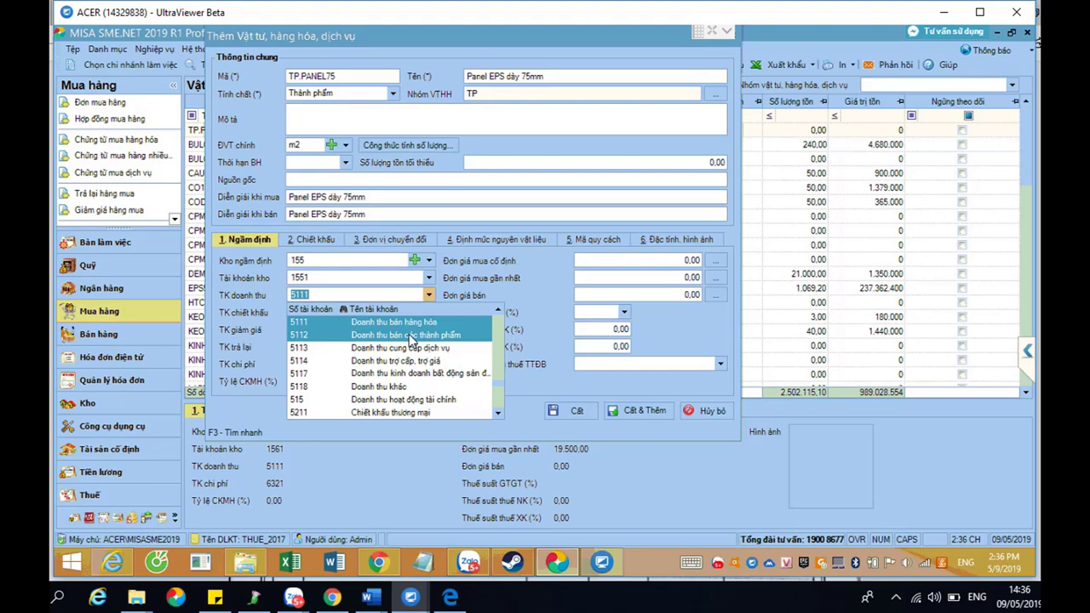
pyautogui.click(405, 335)
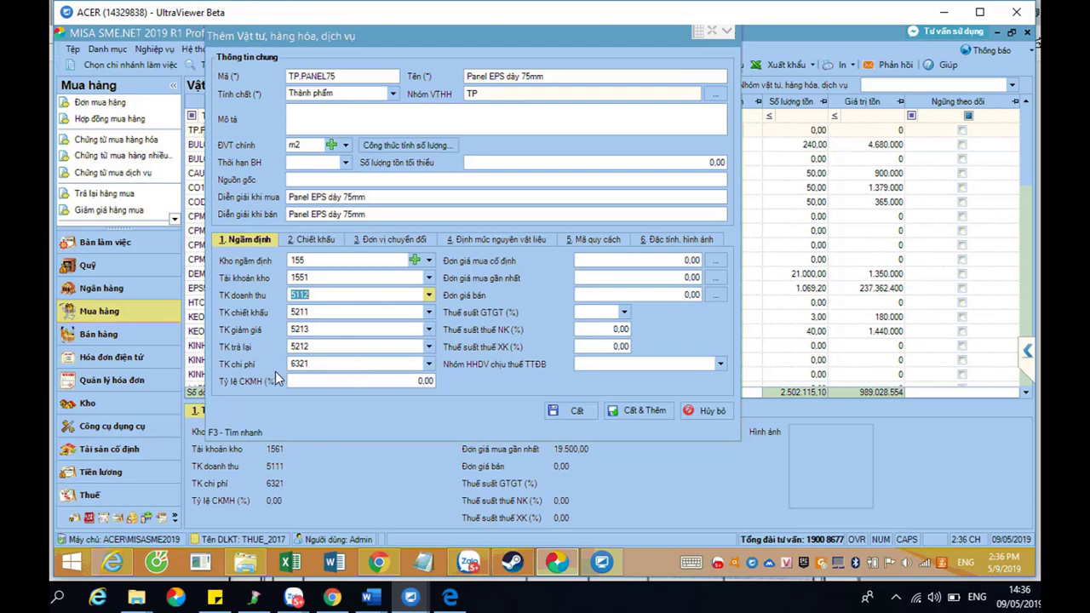
pyautogui.click(428, 363)
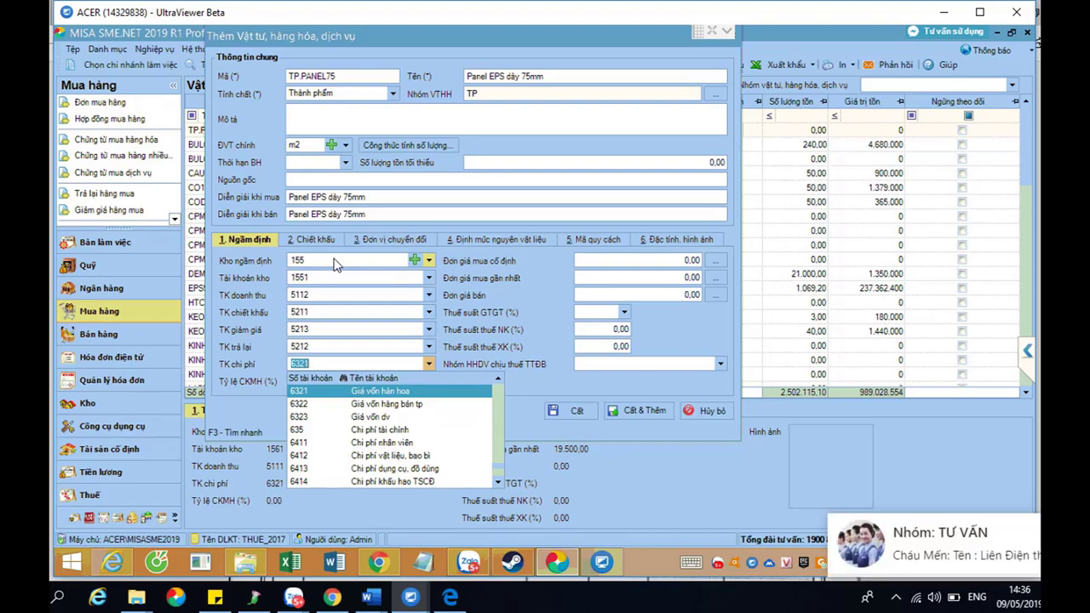
pyautogui.click(317, 406)
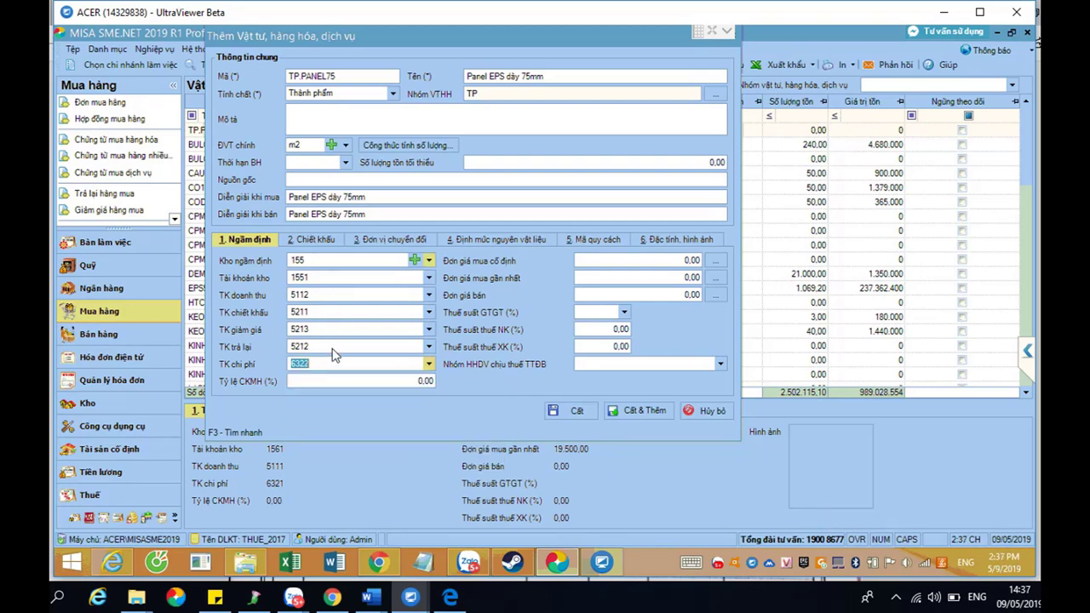
# Review the expense account against the default warehouse assigned to the panel
pyautogui.click(325, 365)
pyautogui.click(275, 364)
pyautogui.click(329, 365)
pyautogui.hotkey('shift', 'Home')
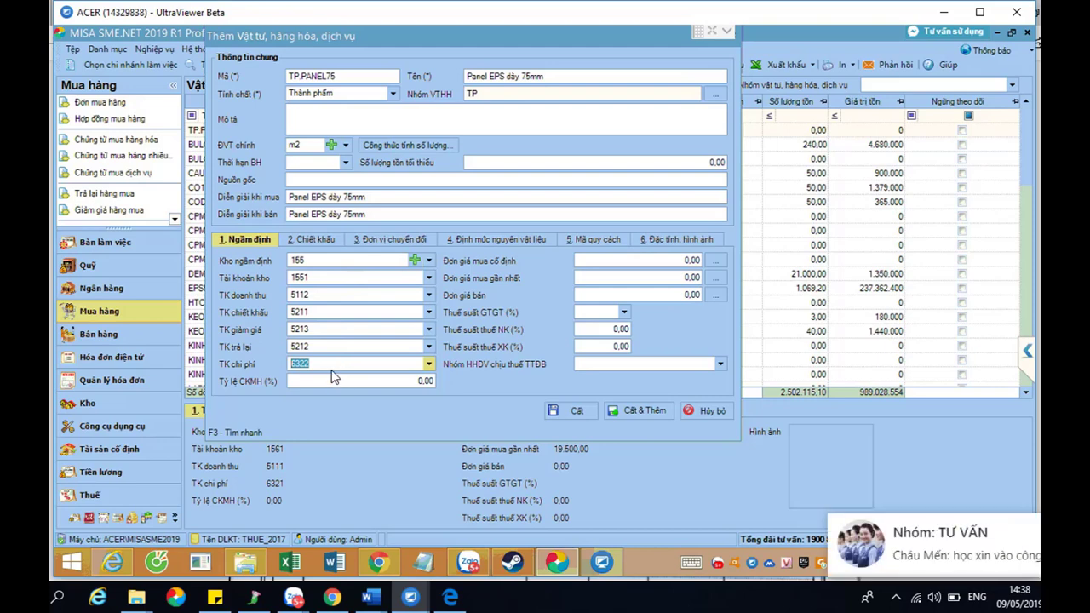
pyautogui.click(312, 262)
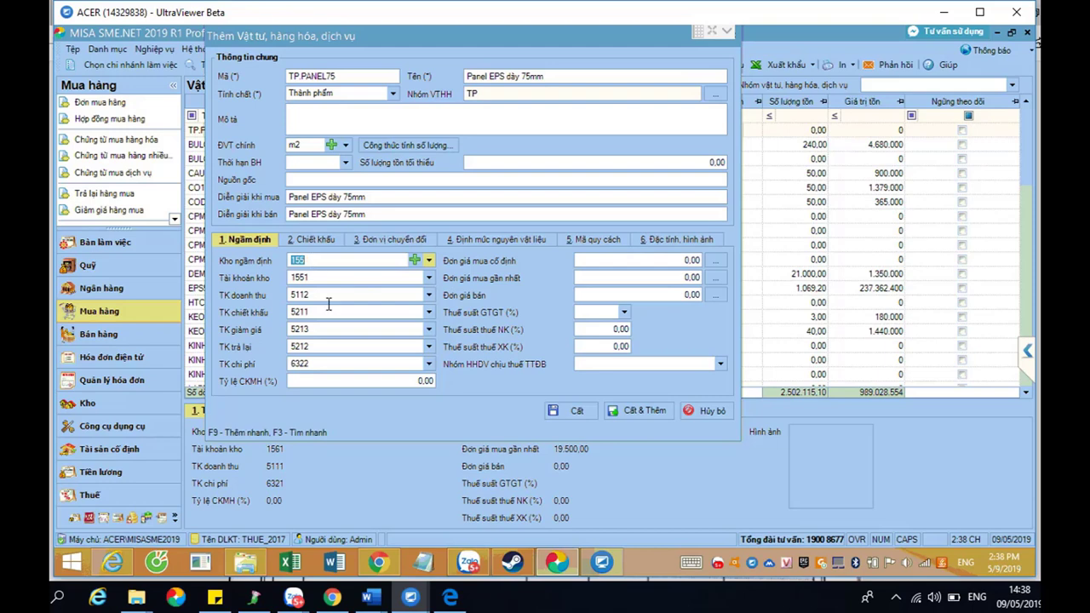
pyautogui.click(323, 364)
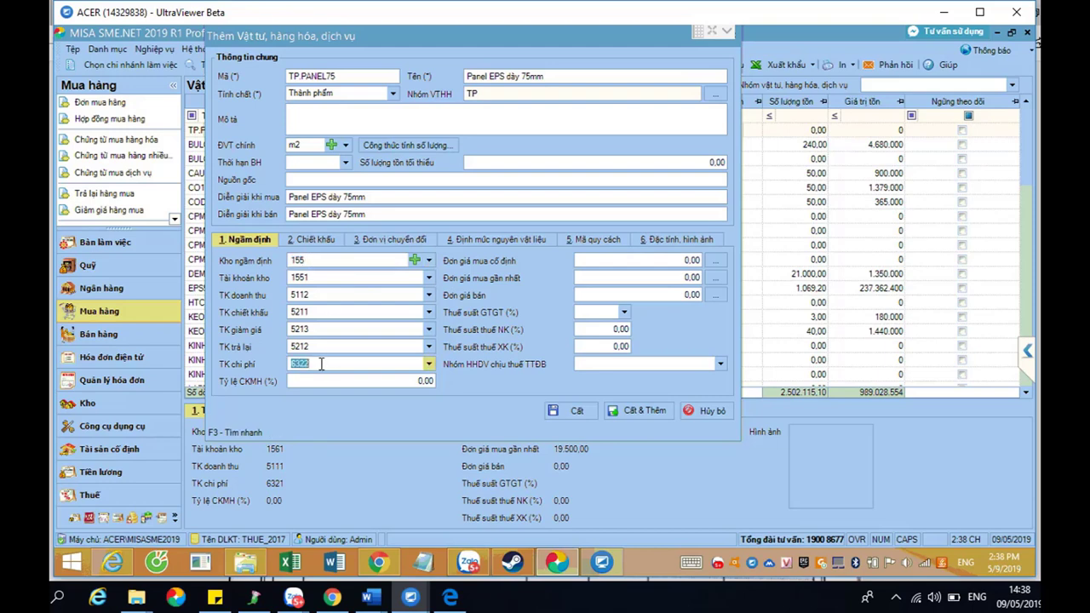
pyautogui.click(319, 262)
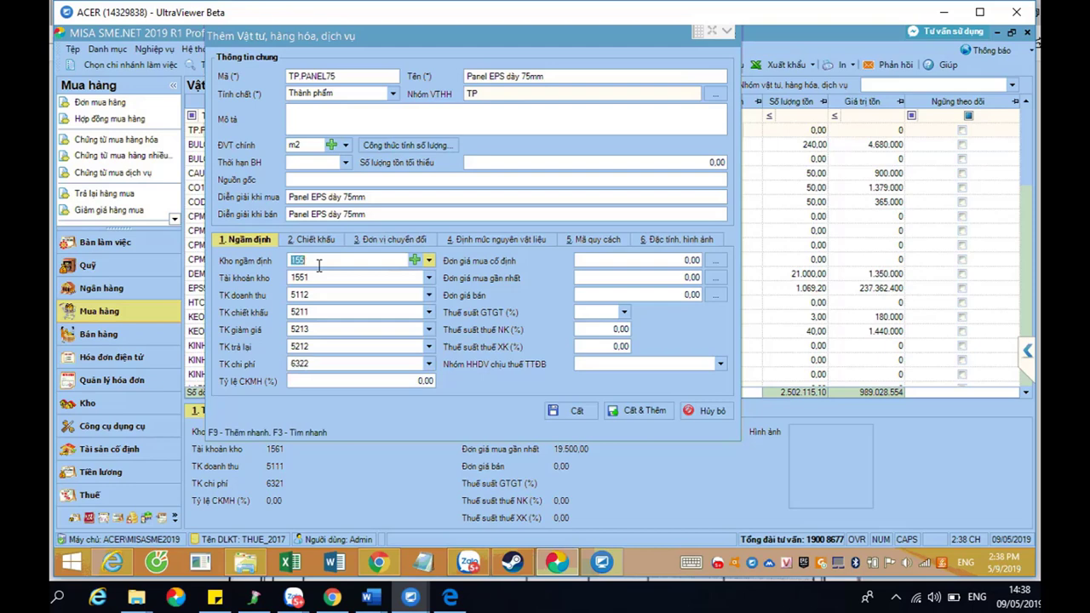
pyautogui.click(323, 364)
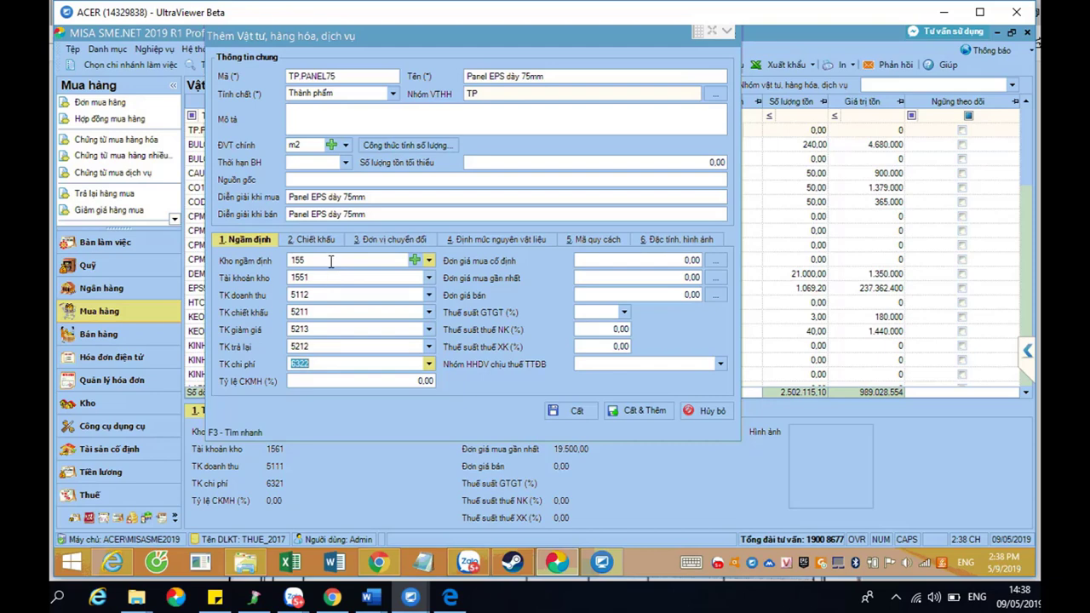
# Set the panel's VAT rate to 10% and save the new item
pyautogui.click(626, 313)
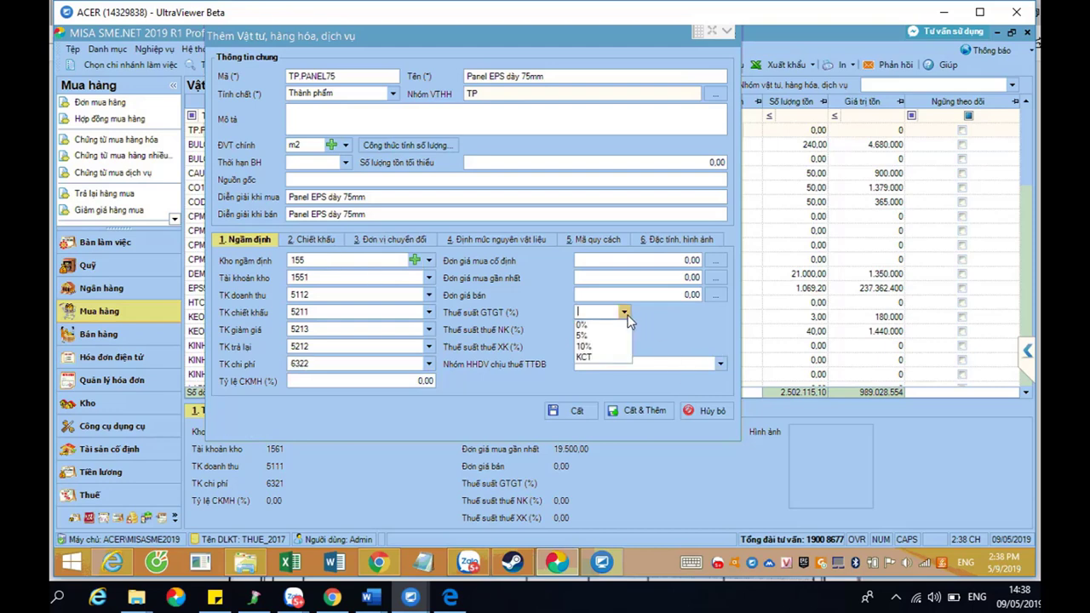
pyautogui.click(599, 348)
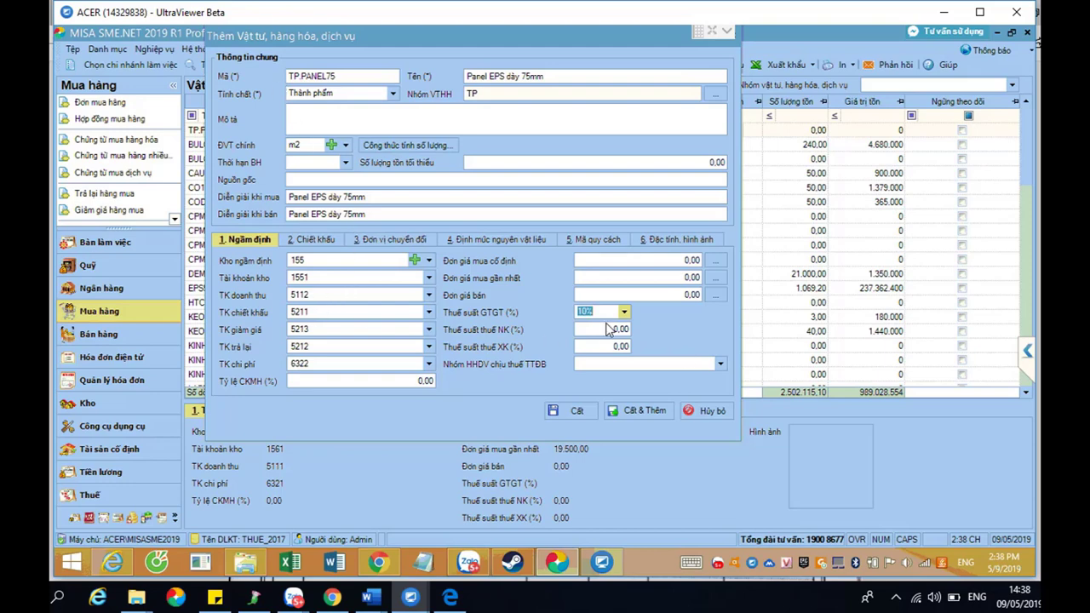
pyautogui.click(584, 412)
pyautogui.click(584, 412)
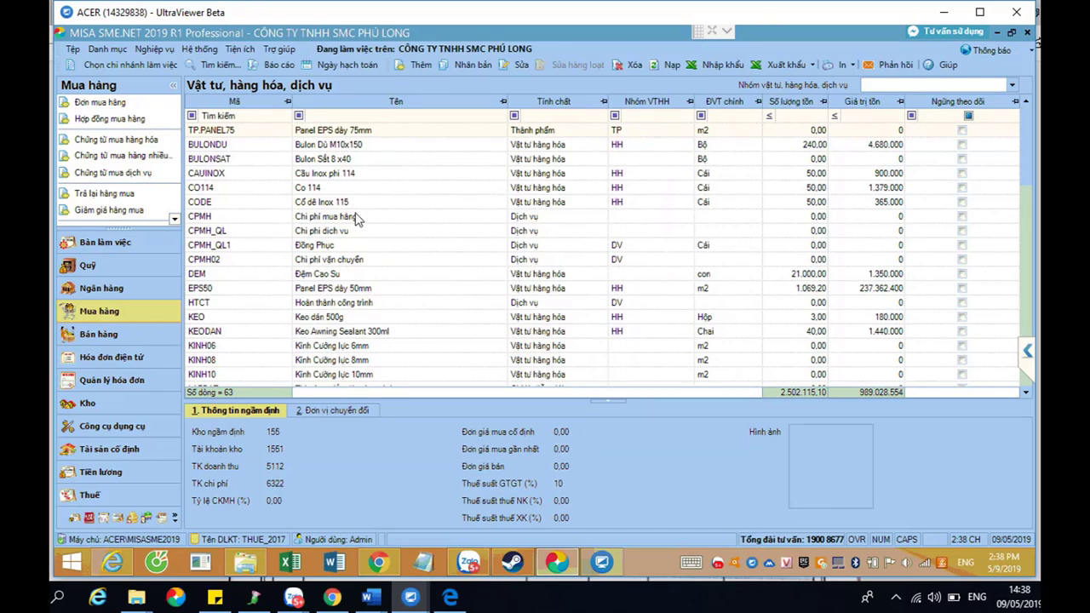
pyautogui.rightClick(264, 126)
pyautogui.click(245, 151)
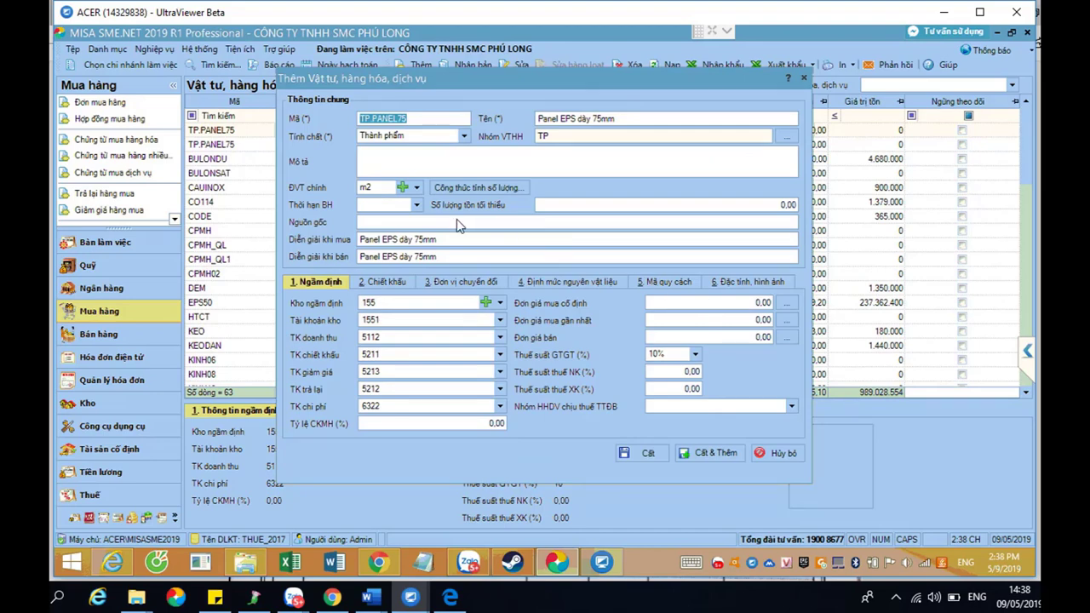
pyautogui.click(622, 119)
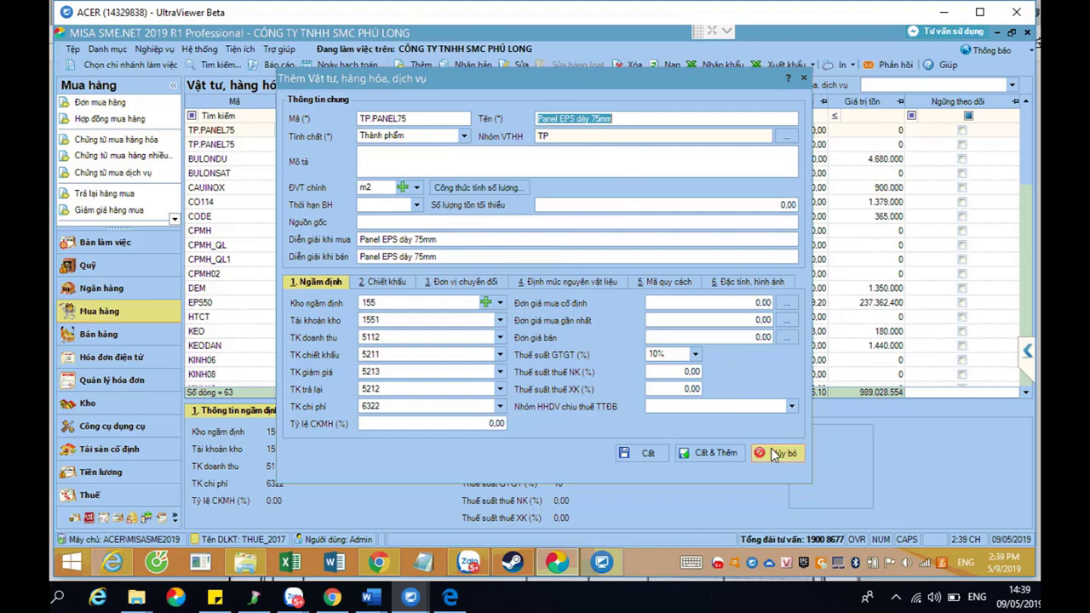
pyautogui.click(777, 454)
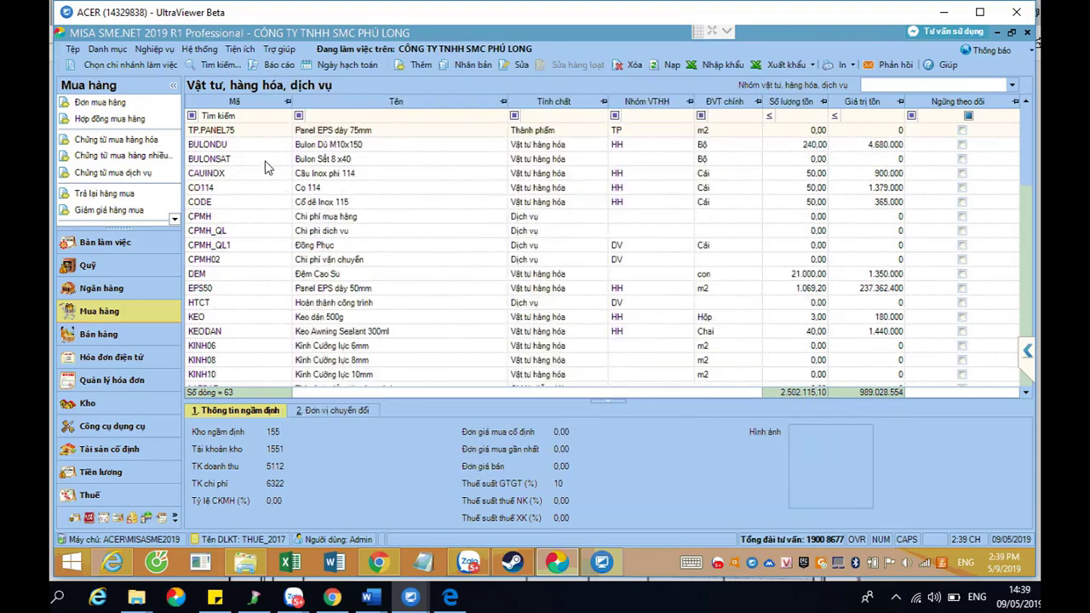
# Review the BULONDU bolt's code, default warehouse and discount account, and close its record without saving
pyautogui.click(253, 146)
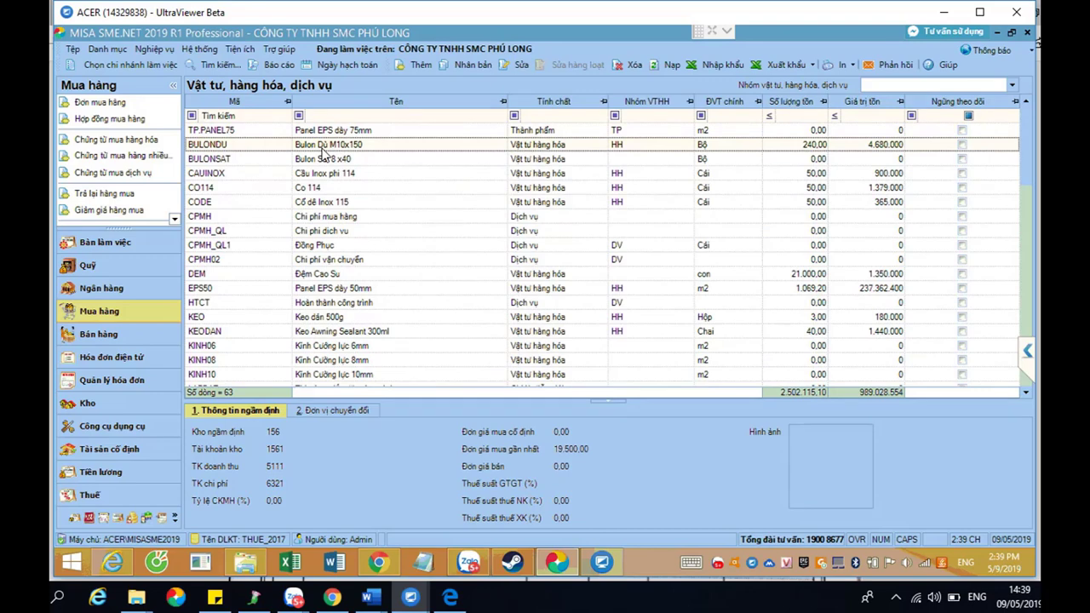
pyautogui.doubleClick(323, 152)
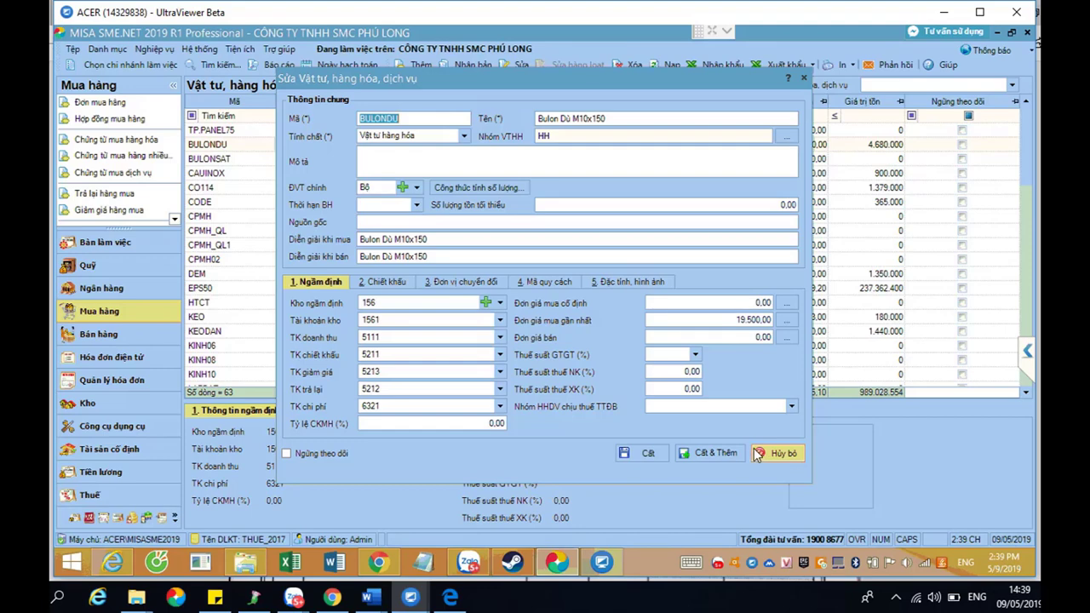
pyautogui.click(417, 119)
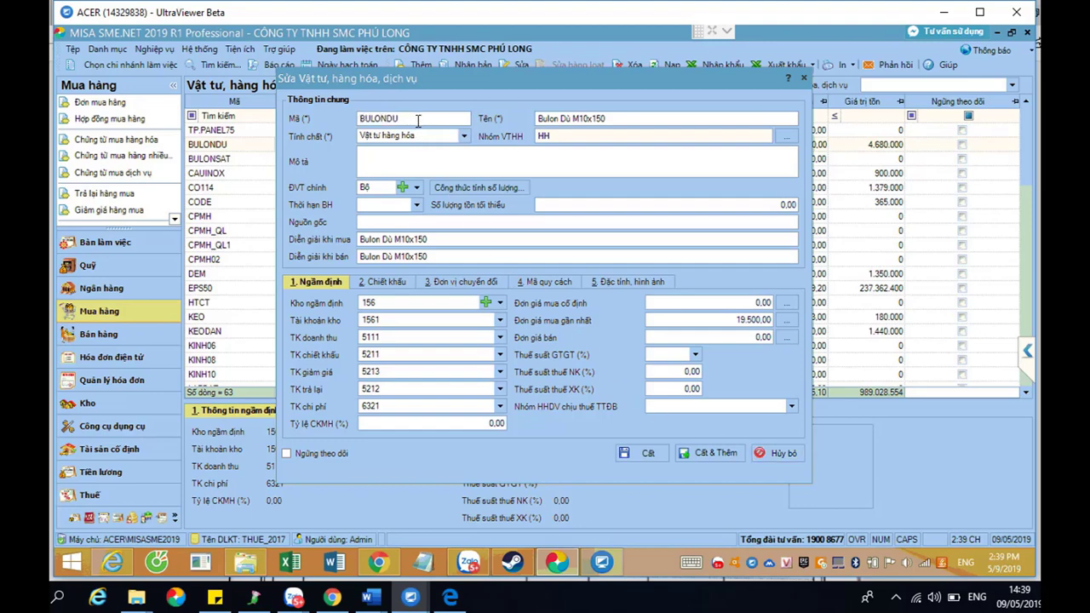
pyautogui.moveTo(417, 119); pyautogui.dragTo(349, 118)
pyautogui.click(378, 301)
pyautogui.doubleClick(378, 300)
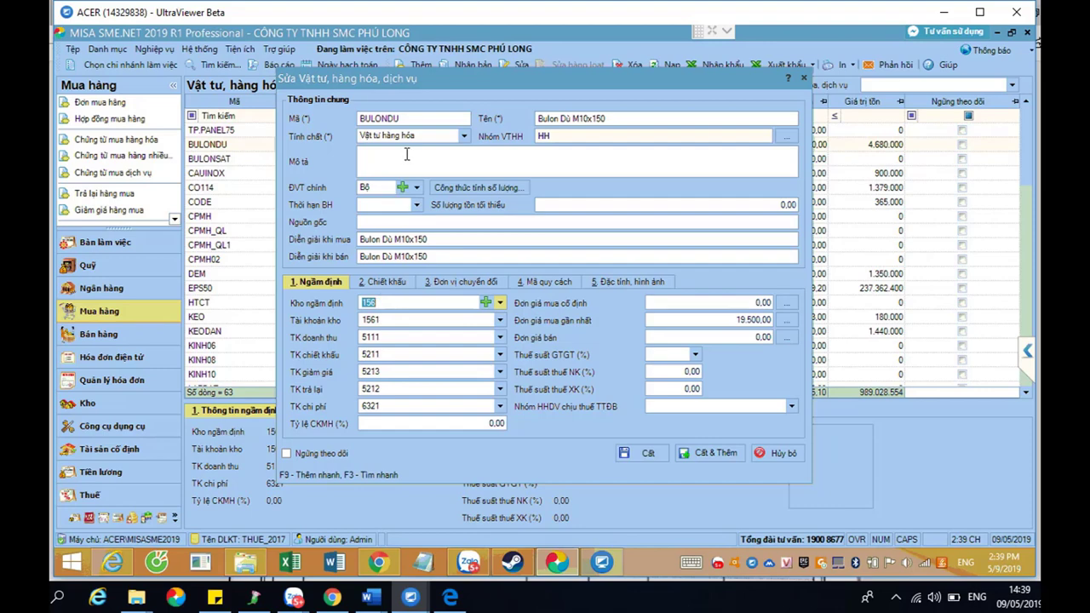
pyautogui.click(416, 118)
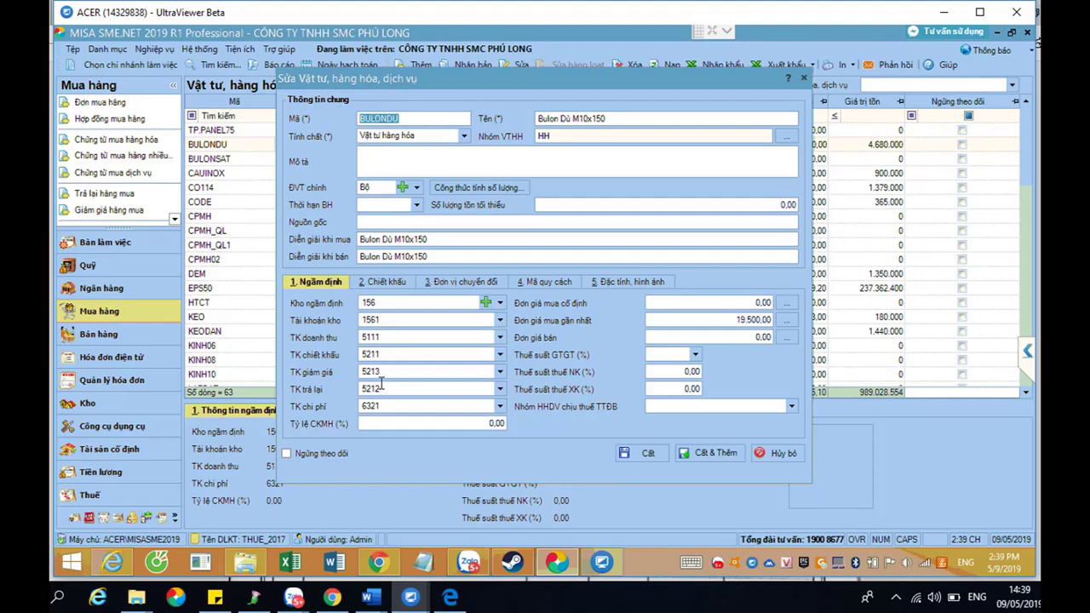
pyautogui.click(389, 305)
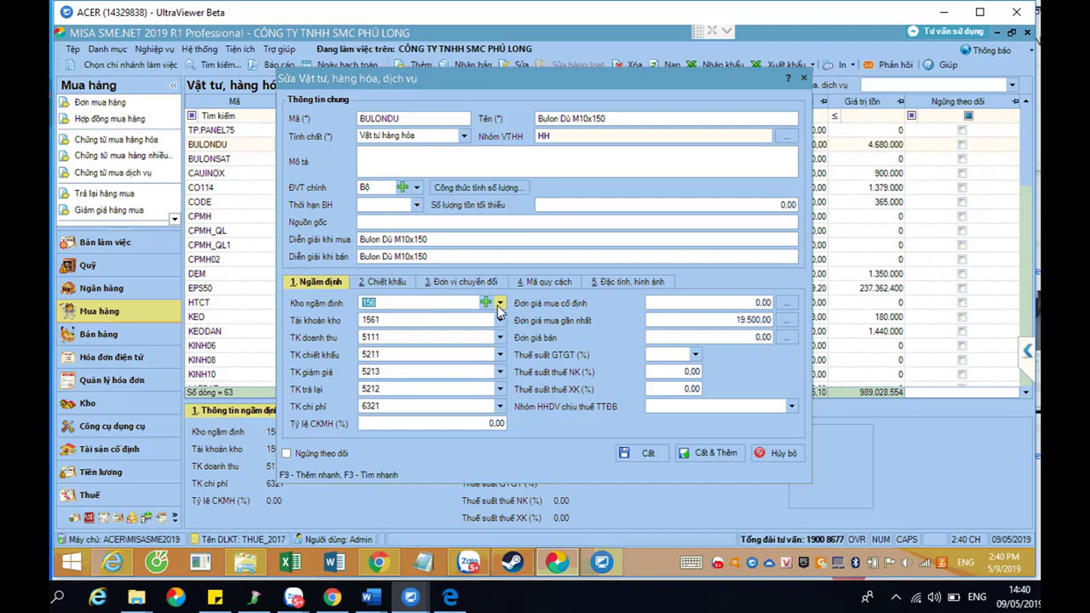
pyautogui.click(390, 356)
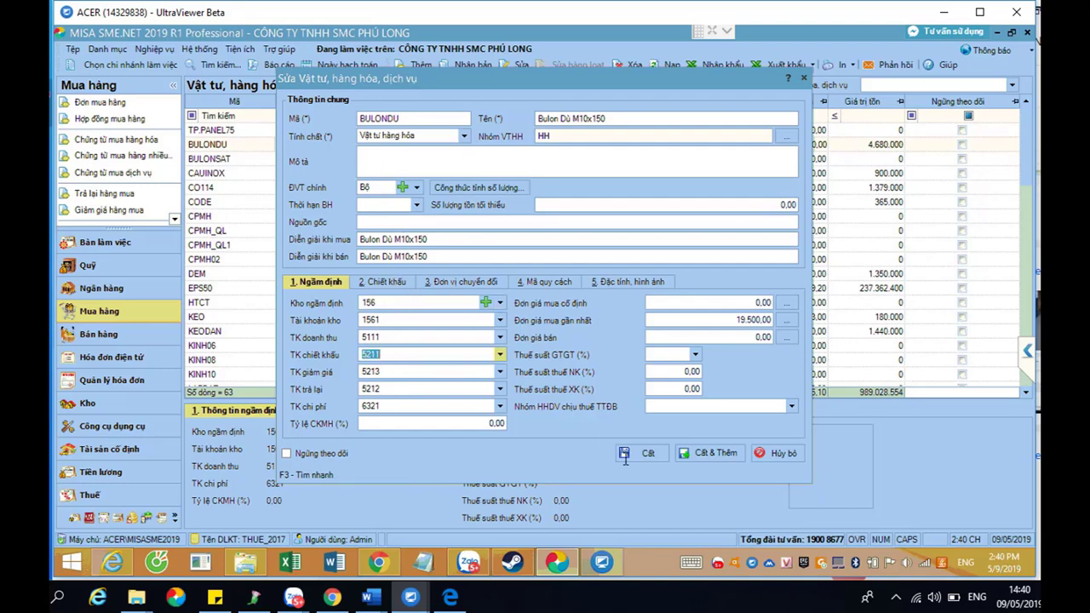
pyautogui.press('Escape')
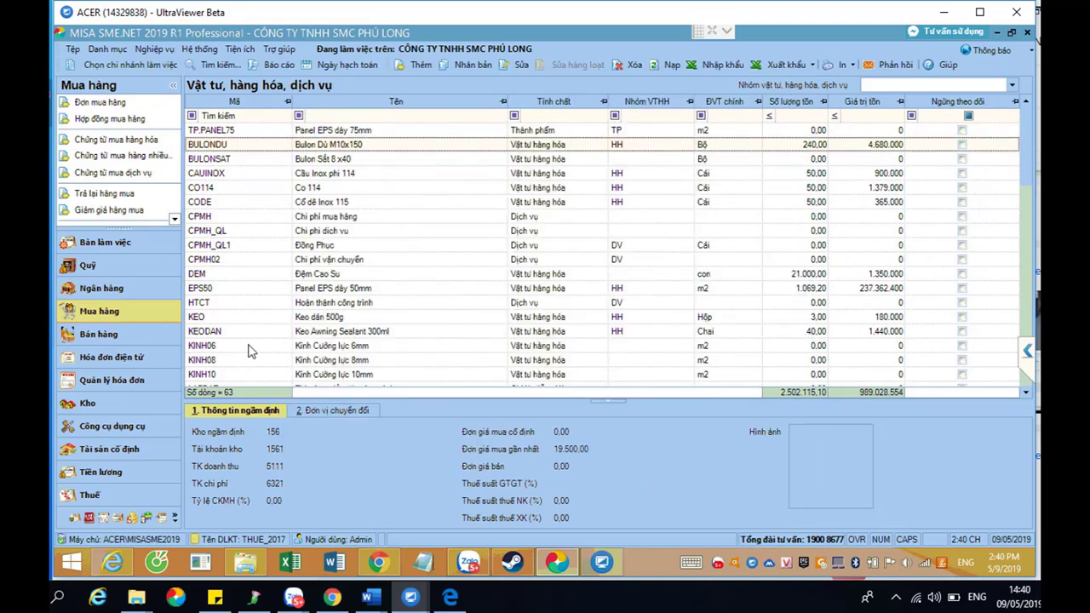
# Look at the KEODAN sealant's item record and close it without saving
pyautogui.click(332, 336)
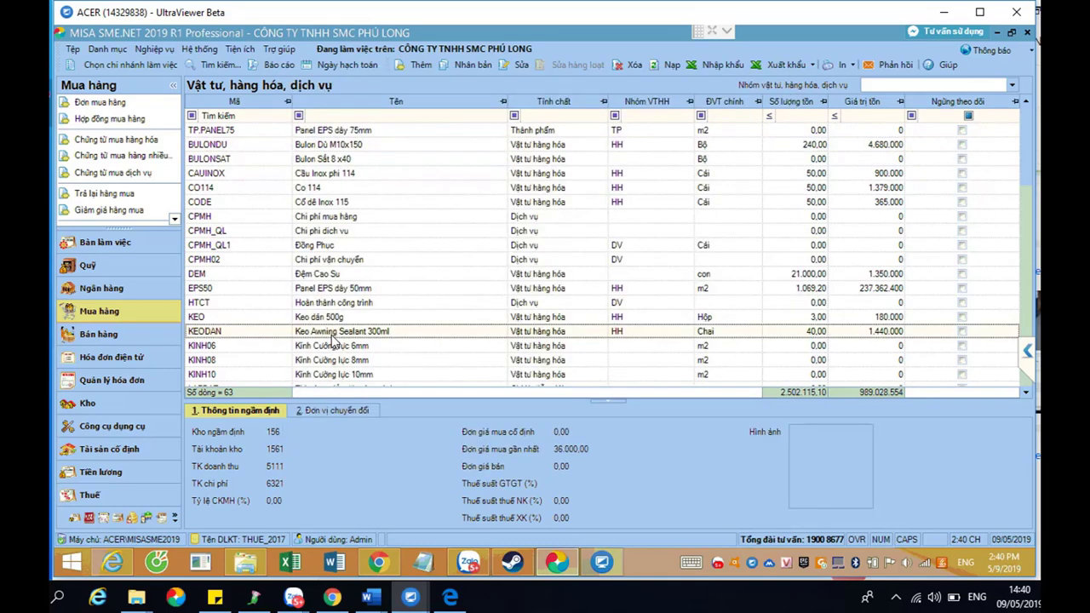
pyautogui.doubleClick(332, 340)
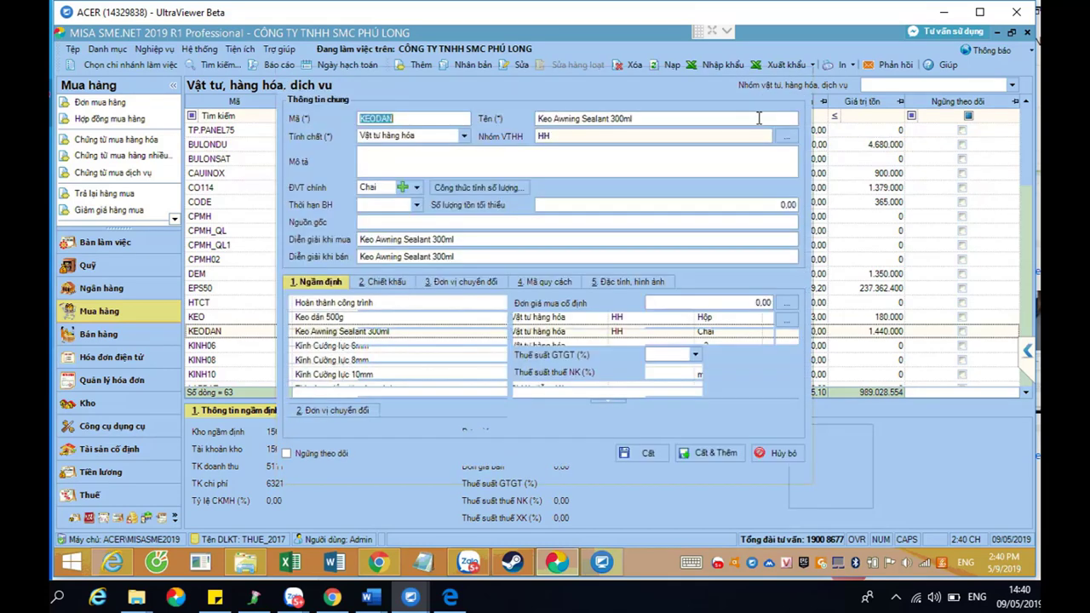
pyautogui.click(789, 450)
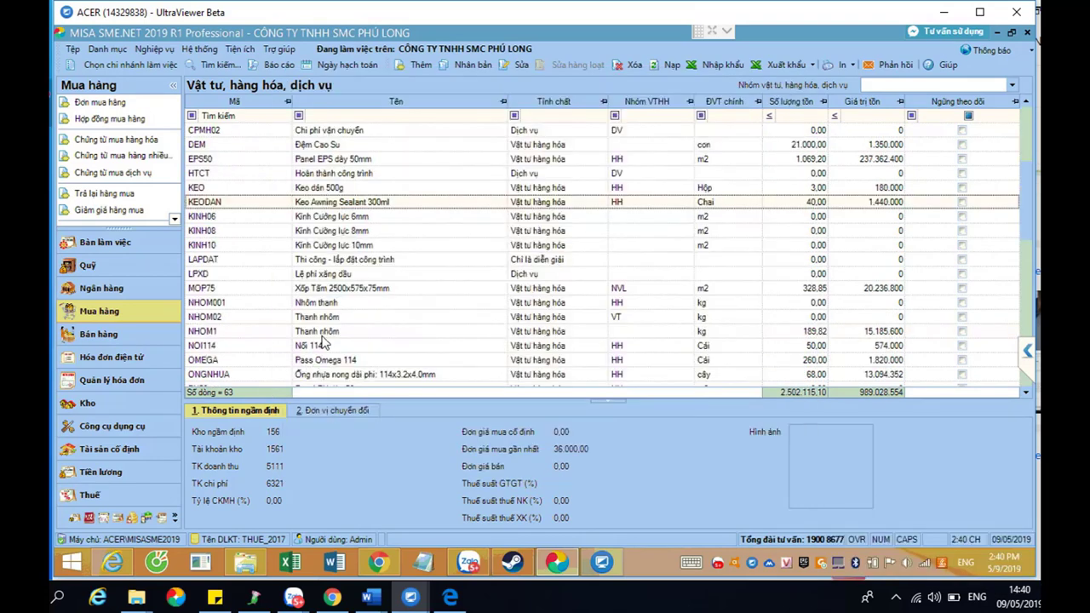
# Examine the NHOM02 aluminium bar's default accounts, especially its expense account, and leave the record unsaved
pyautogui.doubleClick(326, 318)
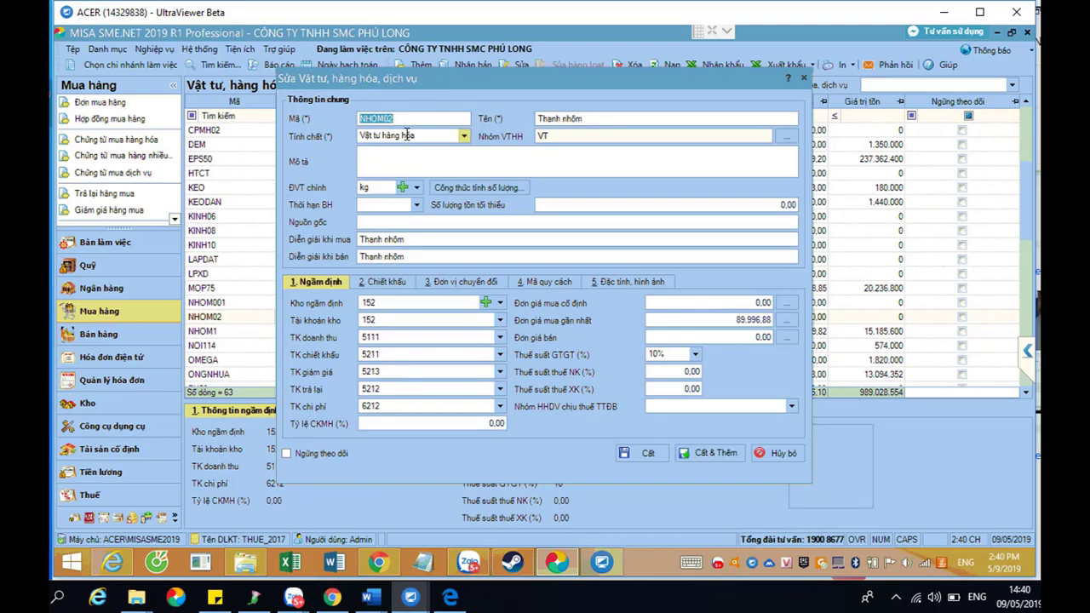
pyautogui.click(402, 407)
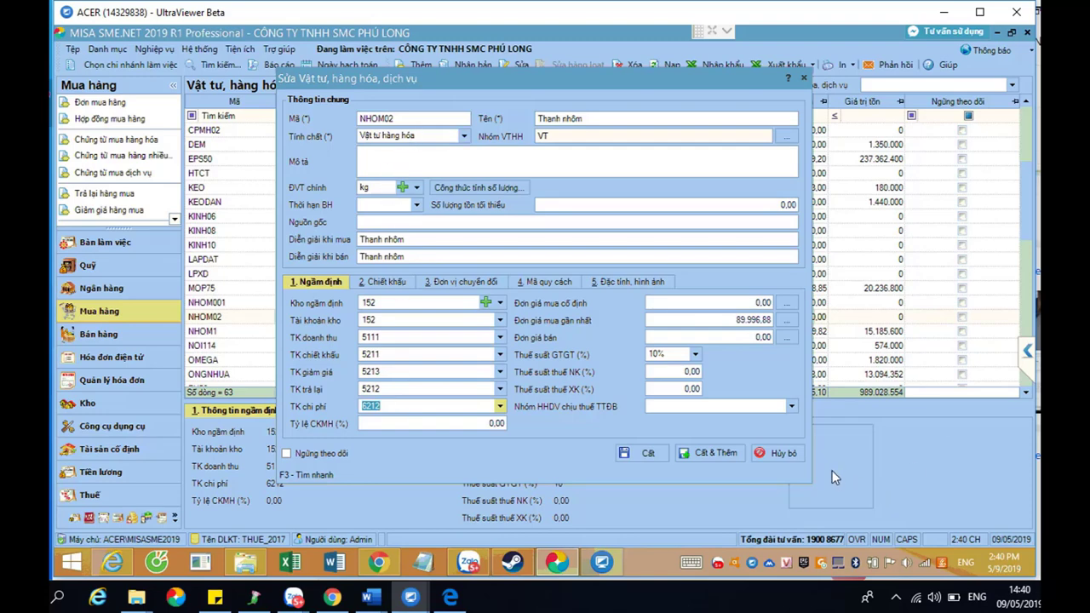
pyautogui.click(784, 460)
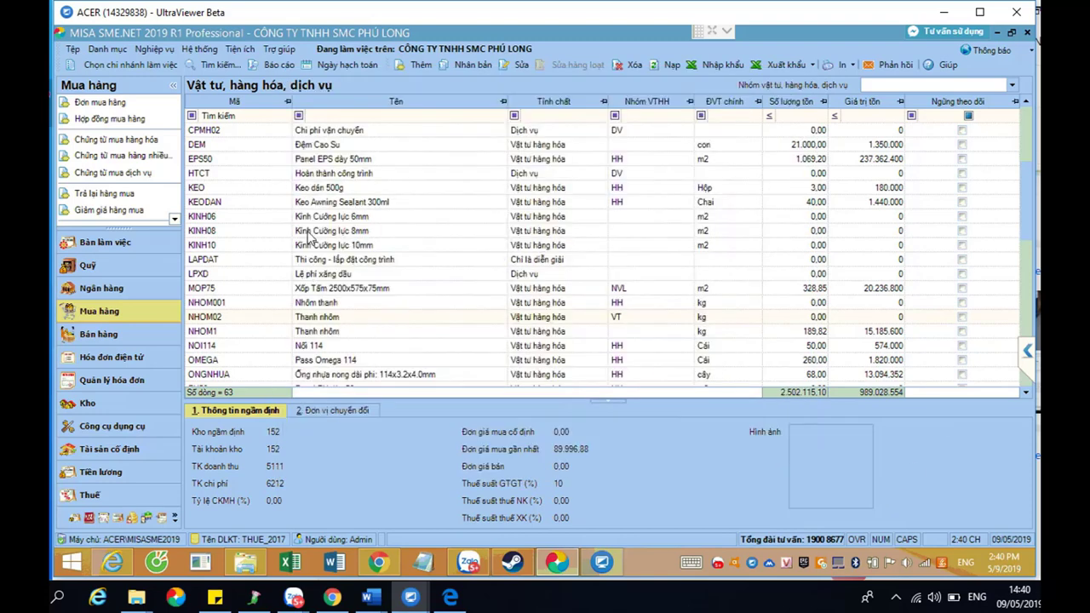
pyautogui.doubleClick(257, 319)
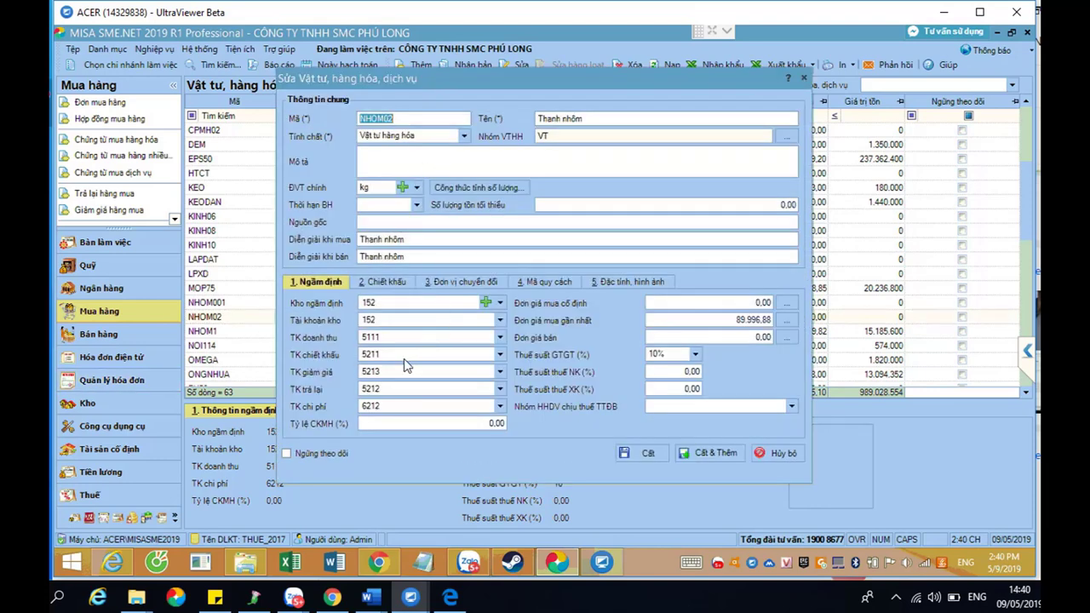
pyautogui.click(390, 407)
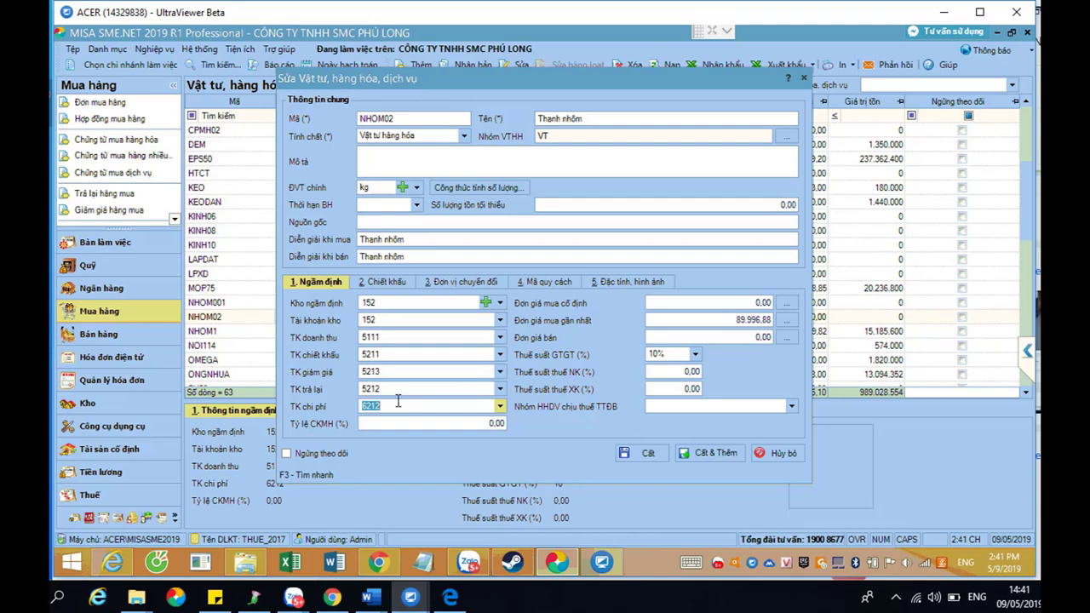
pyautogui.click(777, 455)
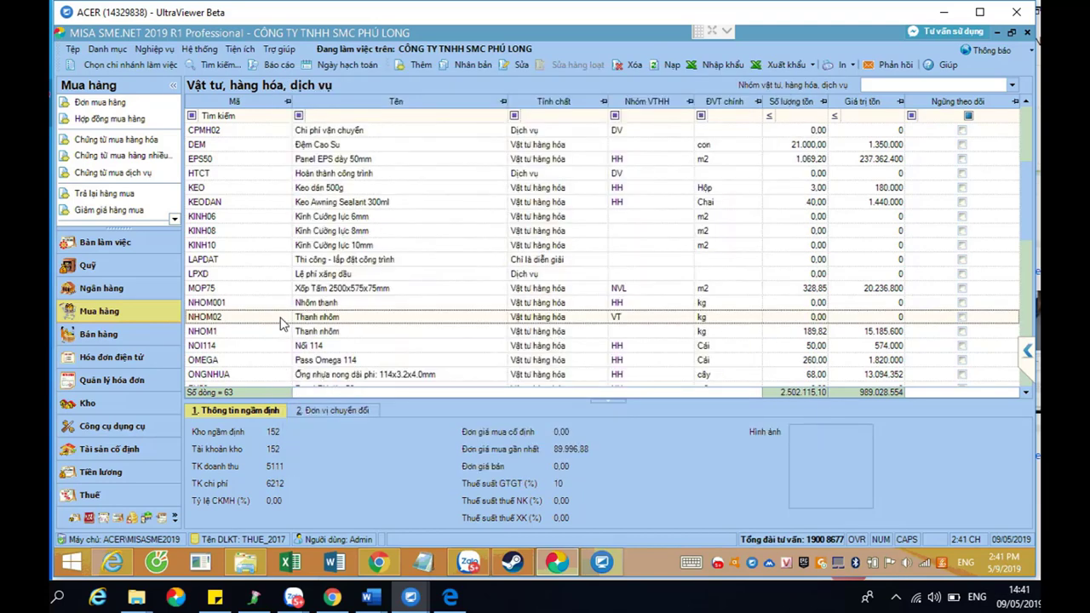
pyautogui.hotkey('ctrl', 'e')
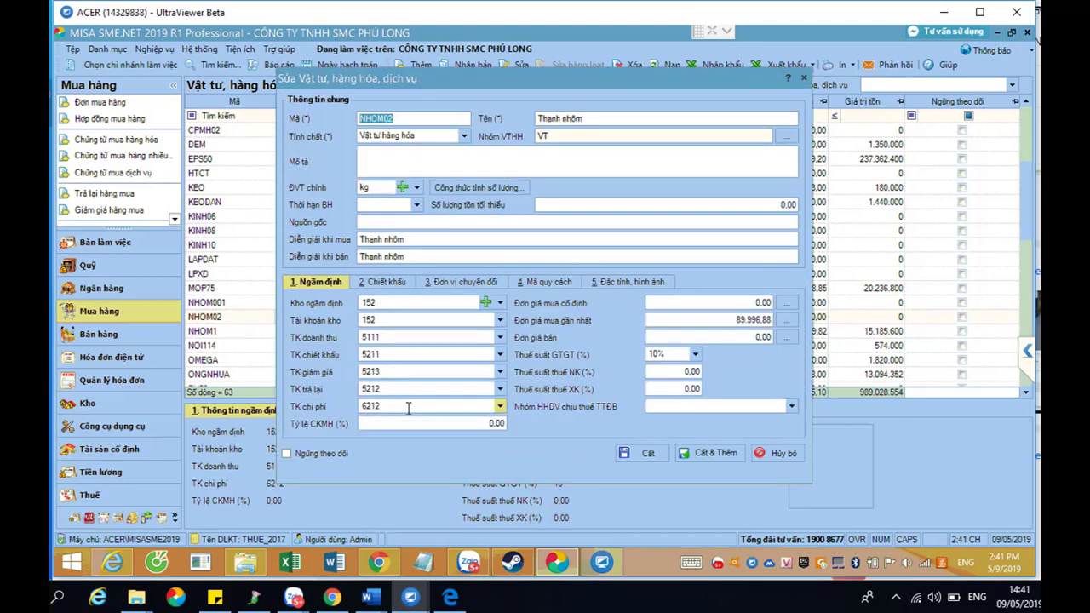
pyautogui.click(792, 455)
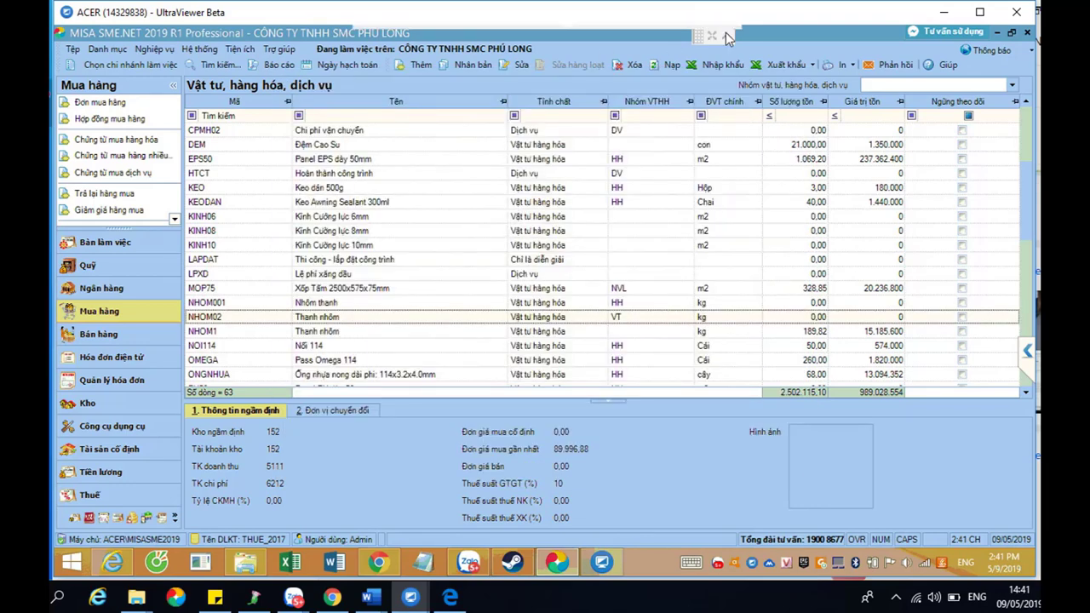
# Start a warehouse issue slip of the type 2. Sản xuất
pyautogui.click(93, 404)
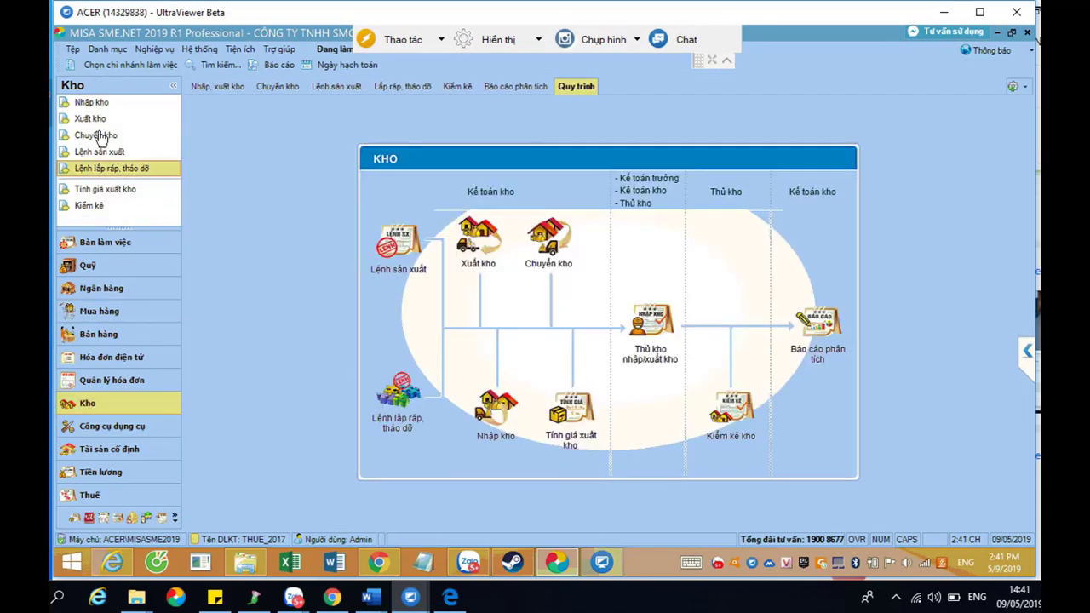
pyautogui.click(96, 119)
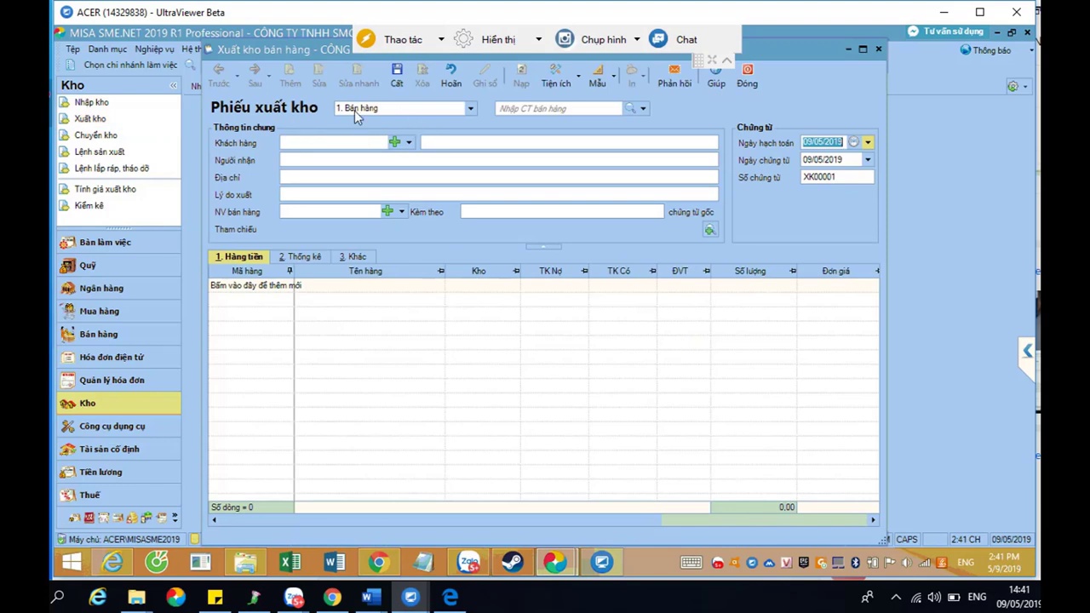
pyautogui.click(471, 109)
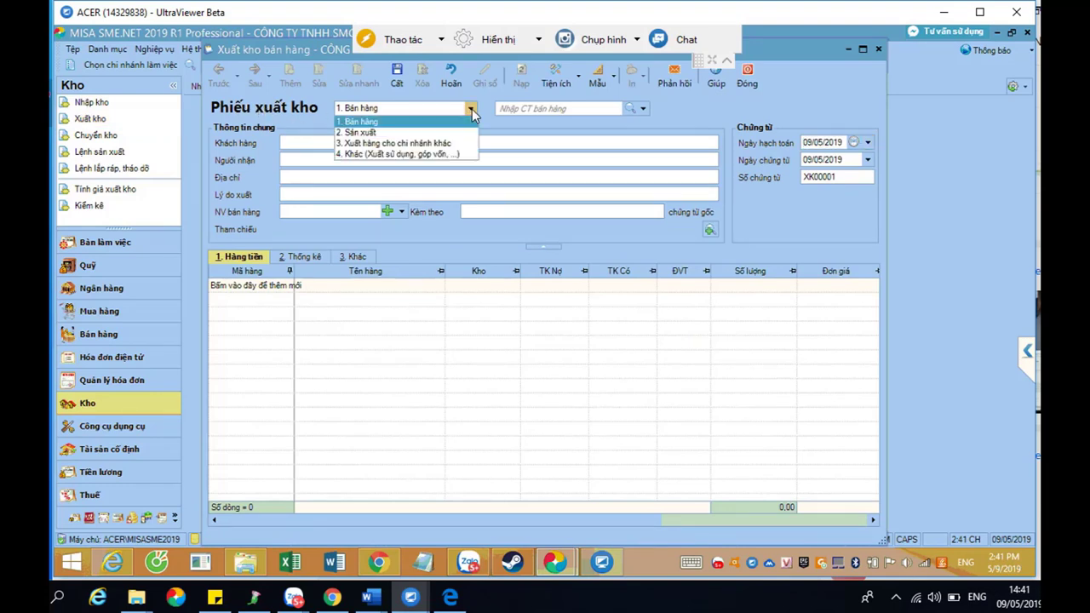
pyautogui.click(389, 134)
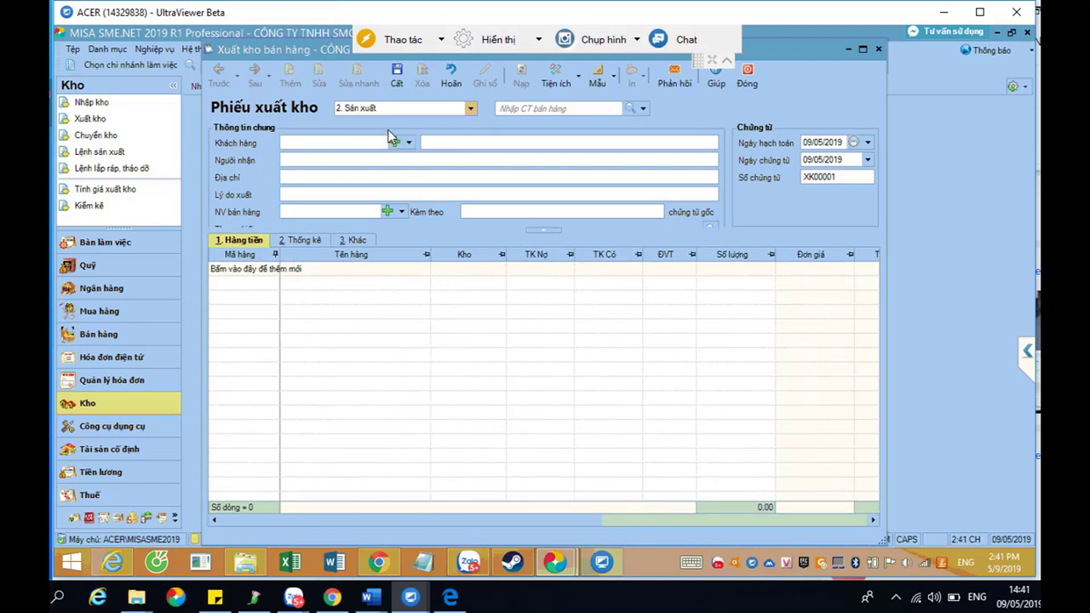
# Search the issue slip's recipient list for "nv" and close the slip without saving
pyautogui.click(410, 143)
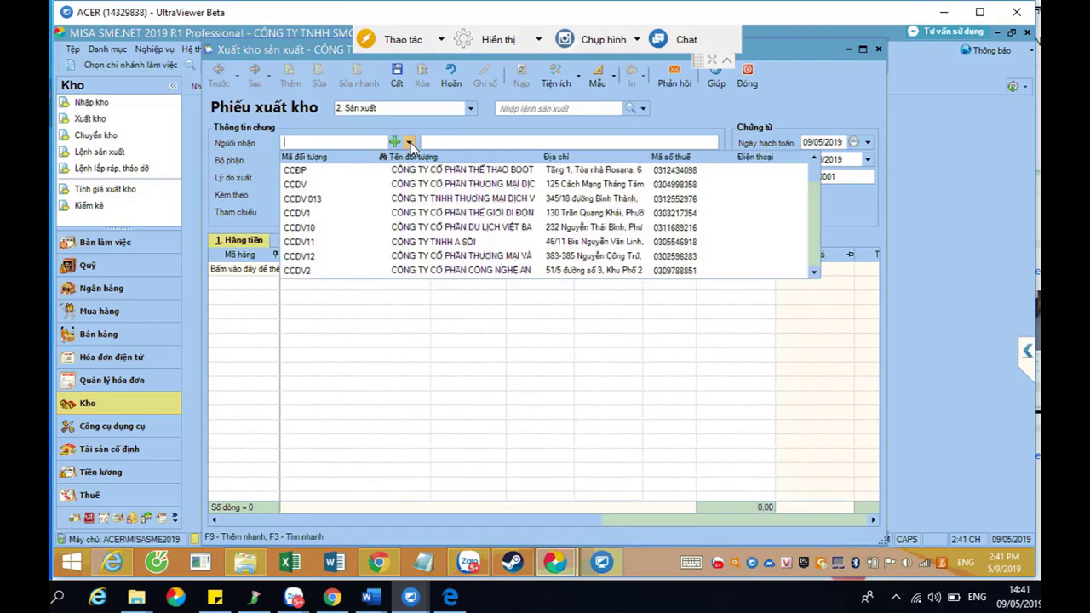
pyautogui.scroll(-2, 439, 247)
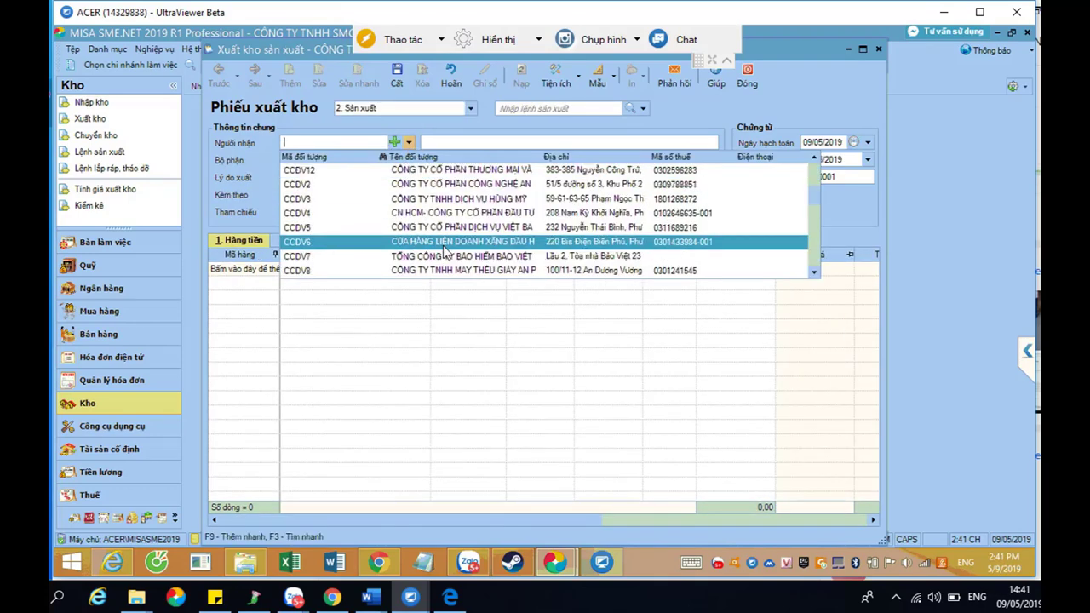
pyautogui.scroll(-1, 443, 249)
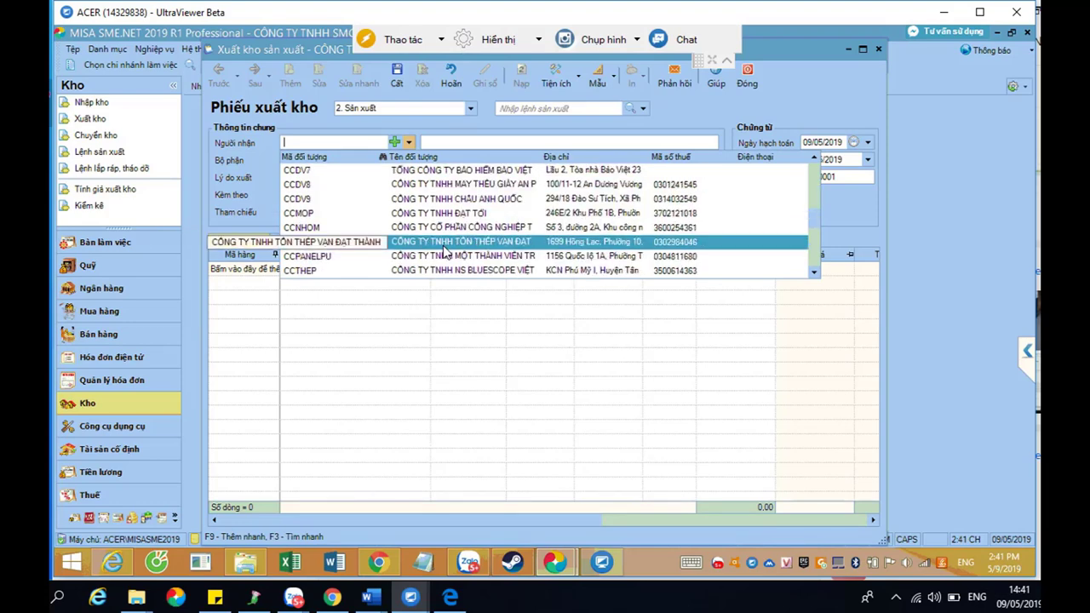
pyautogui.write('nv')
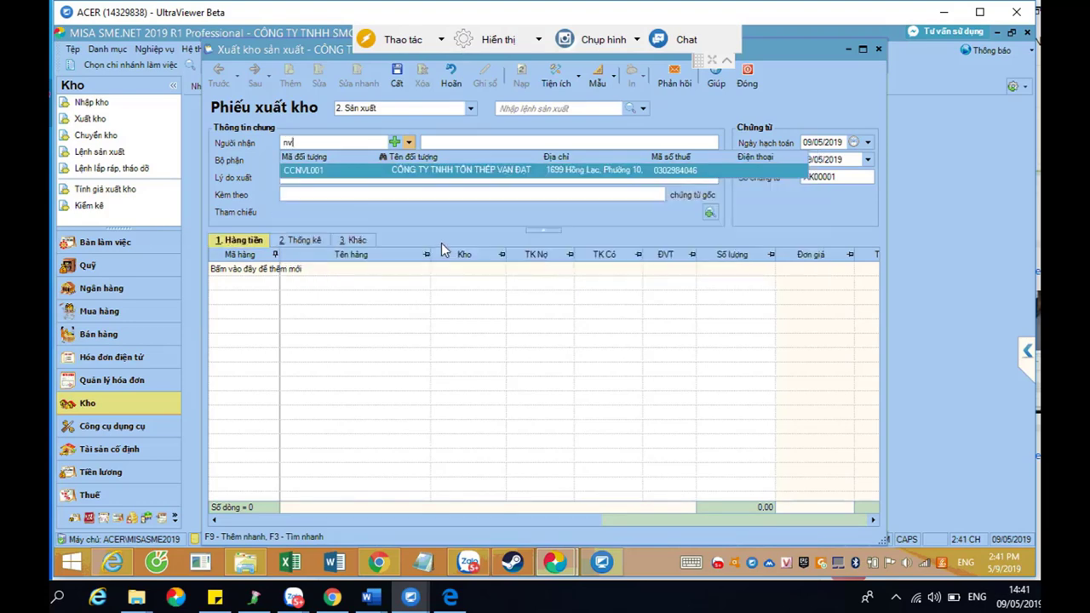
pyautogui.press('BackSpace')
pyautogui.press('BackSpace')
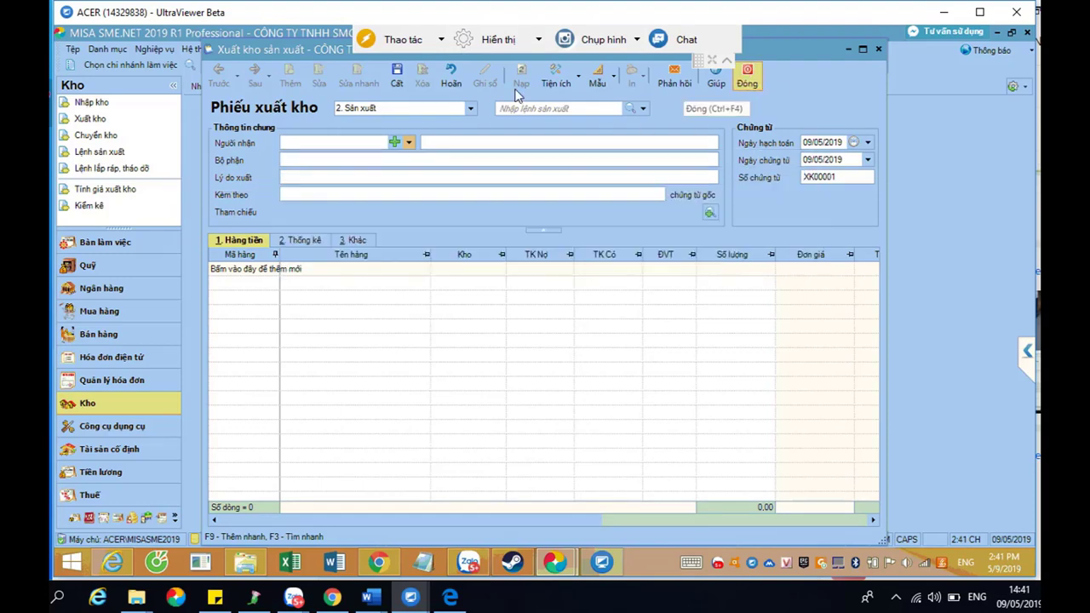
pyautogui.click(753, 82)
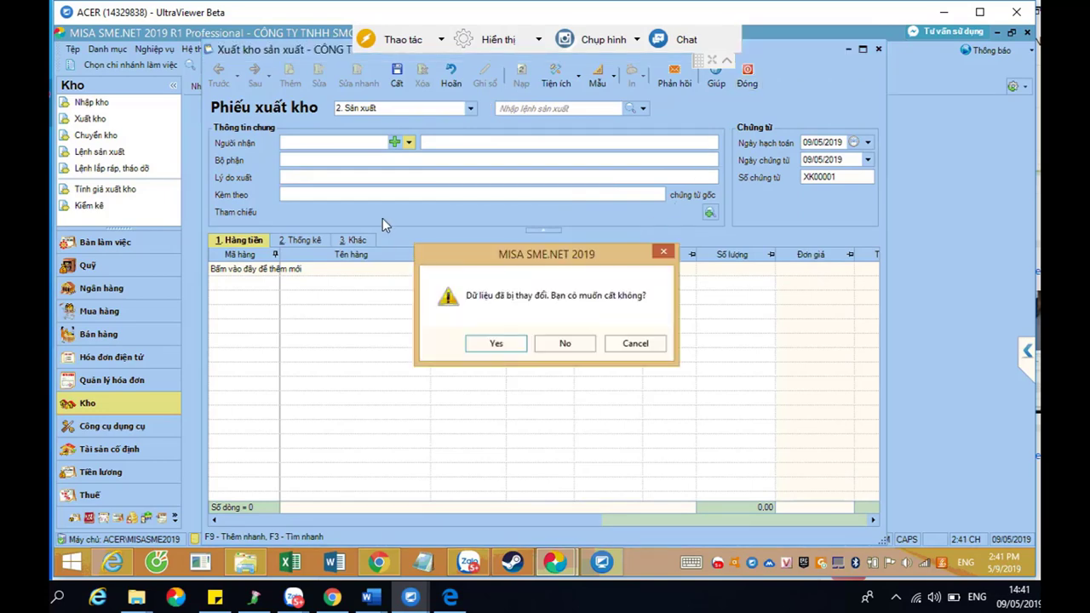
pyautogui.click(566, 343)
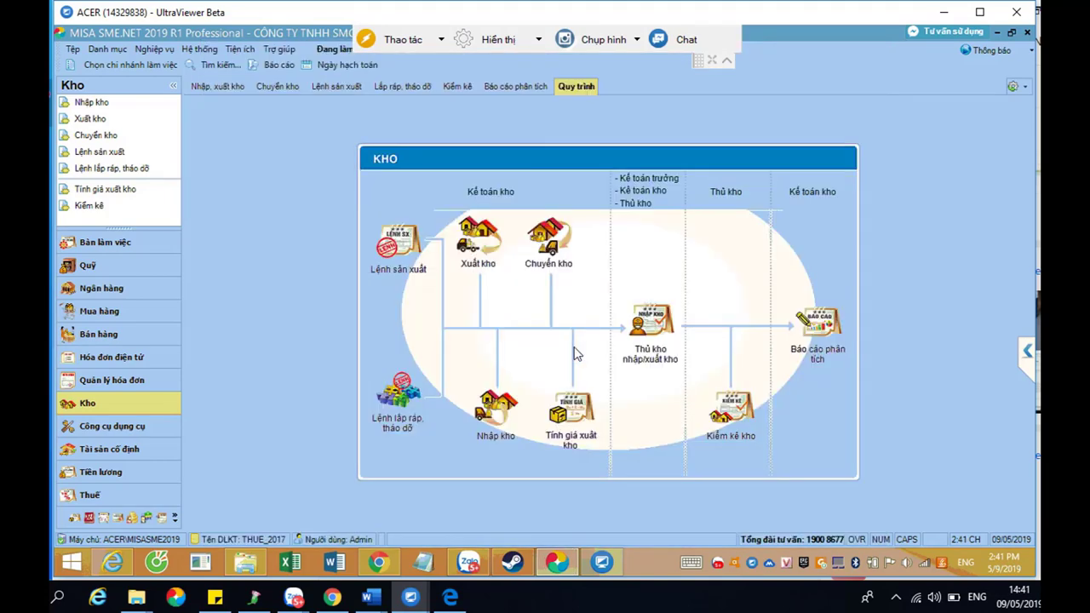
# Add a new employee to the employee catalog with the full name, job title KHO and department BỘ PHẬN SẢN XUẤT
pyautogui.click(104, 51)
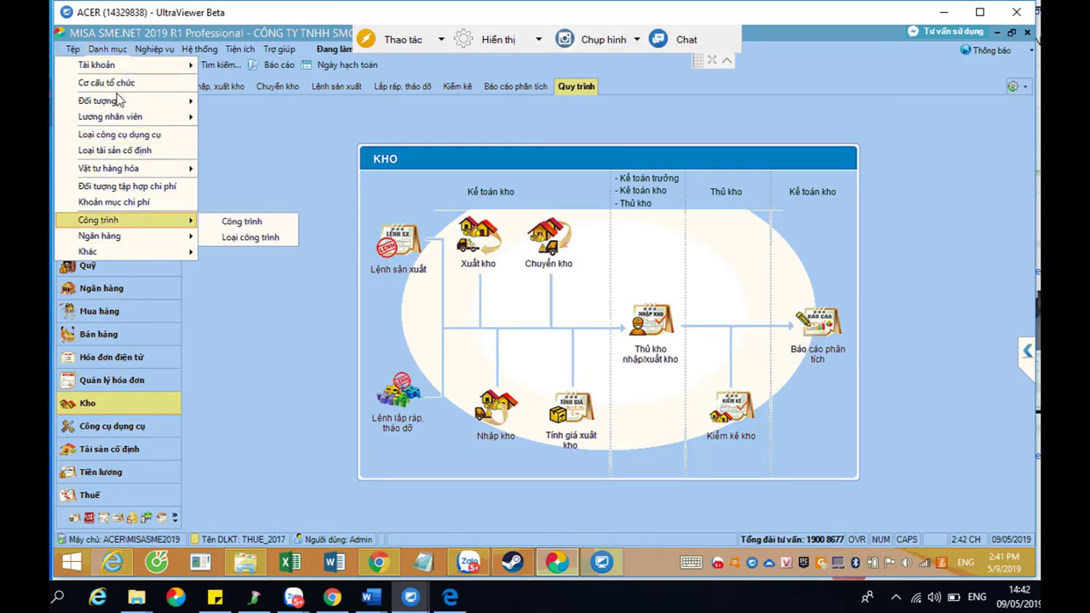
pyautogui.moveTo(109, 102)
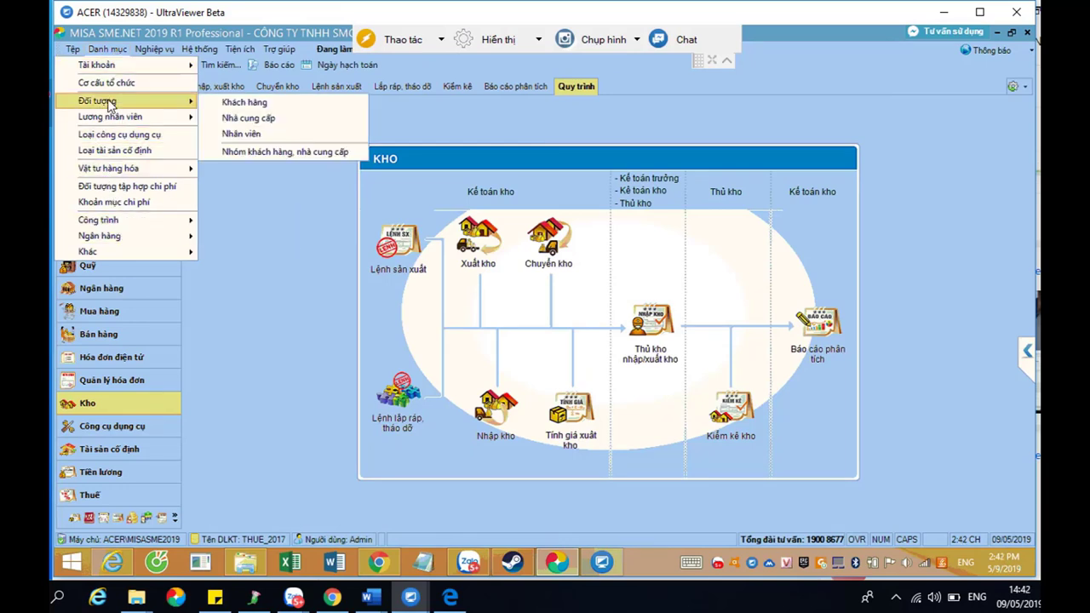
pyautogui.click(241, 133)
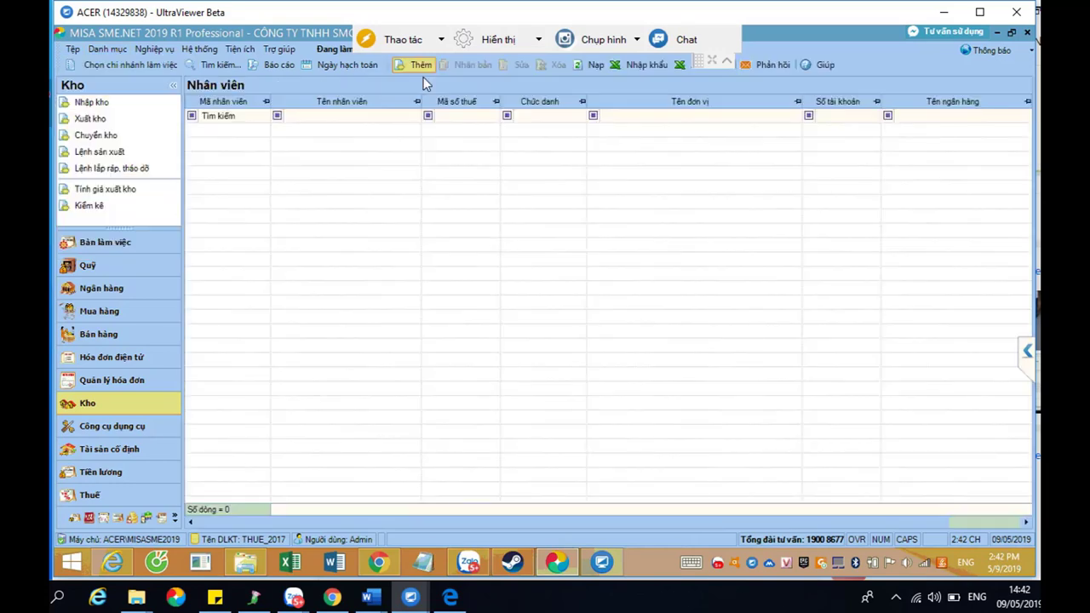
pyautogui.click(423, 73)
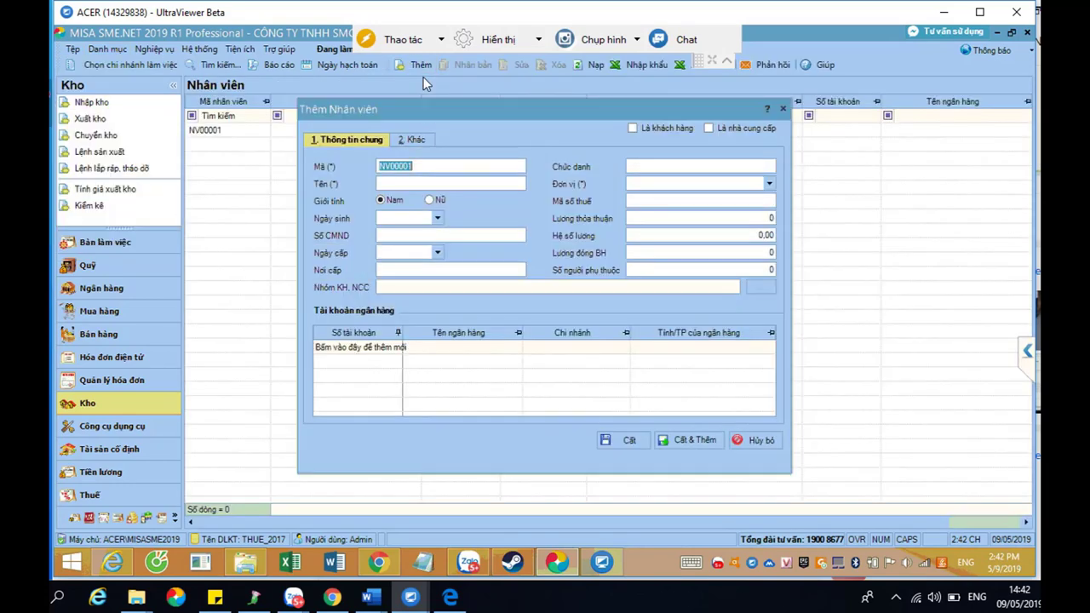
pyautogui.press('Tab')
pyautogui.write('Nh')
pyautogui.press('BackSpace')
pyautogui.press('BackSpace')
pyautogui.write('NGUYỄN VĂN')
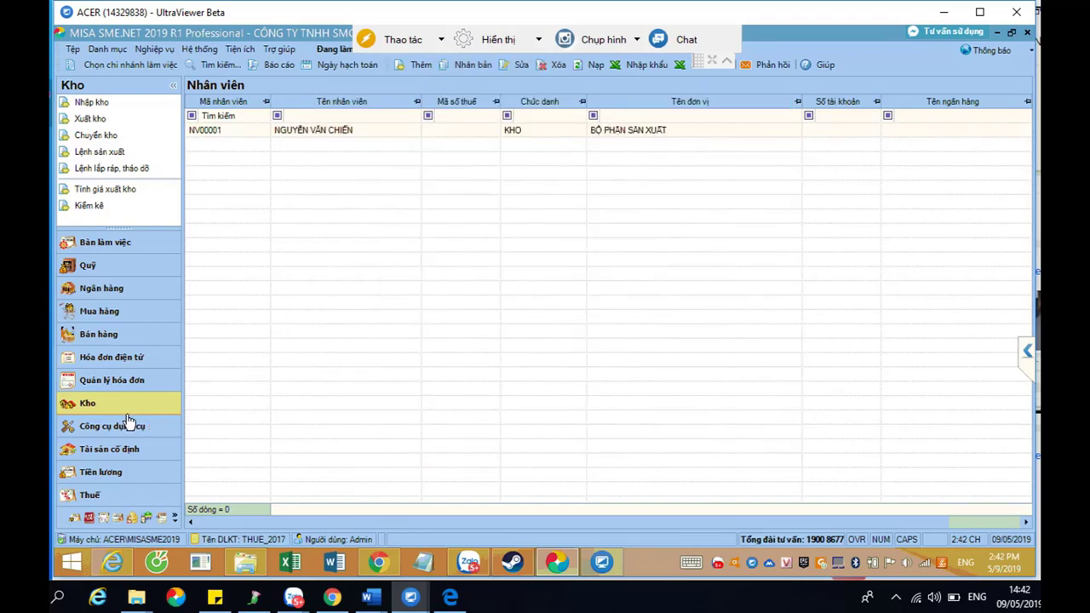
# Start a warehouse issue slip of the type 2. Sản xuất and choose the production department employee as its recipient
pyautogui.click(89, 118)
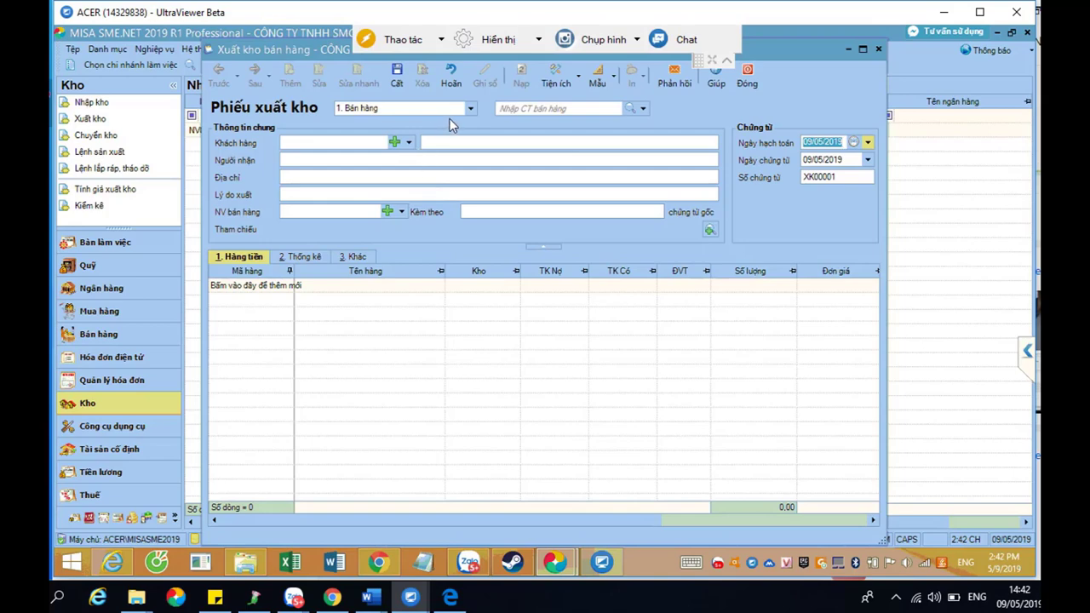
pyautogui.click(471, 108)
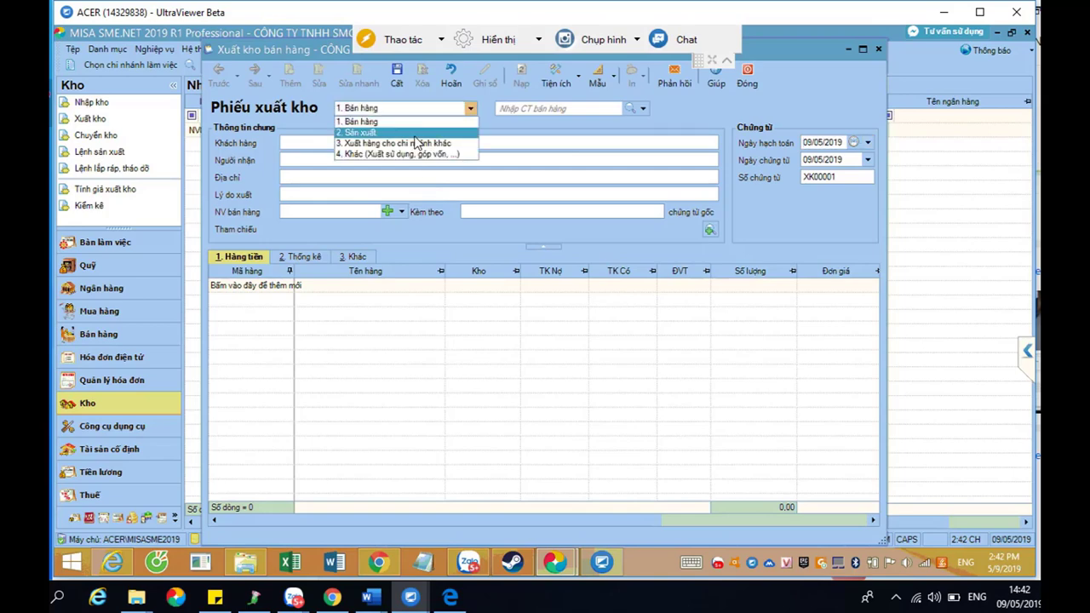
pyautogui.click(414, 136)
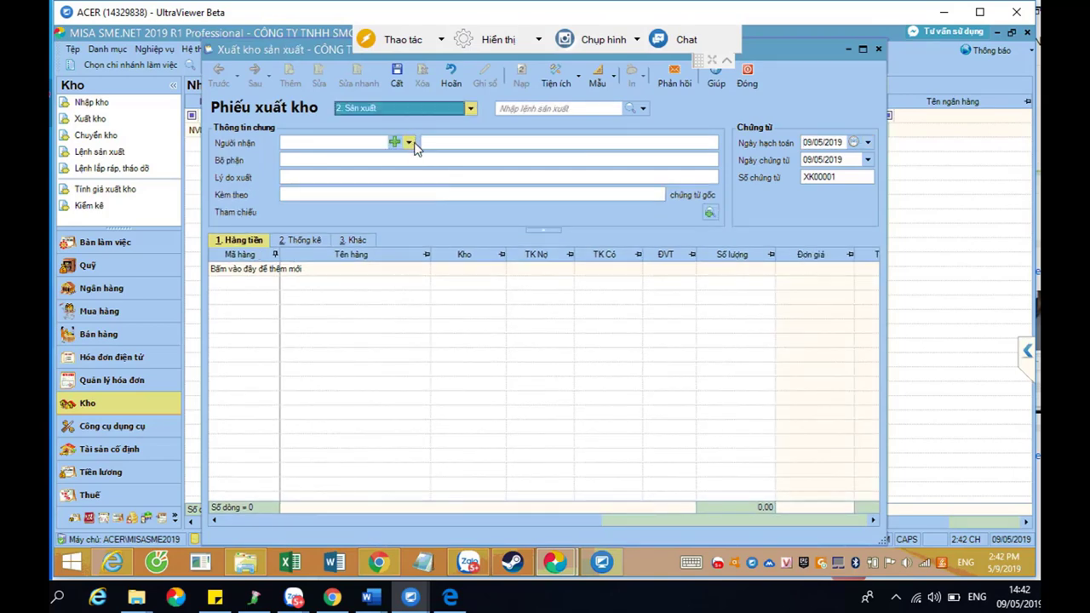
pyautogui.click(409, 143)
pyautogui.write('NV')
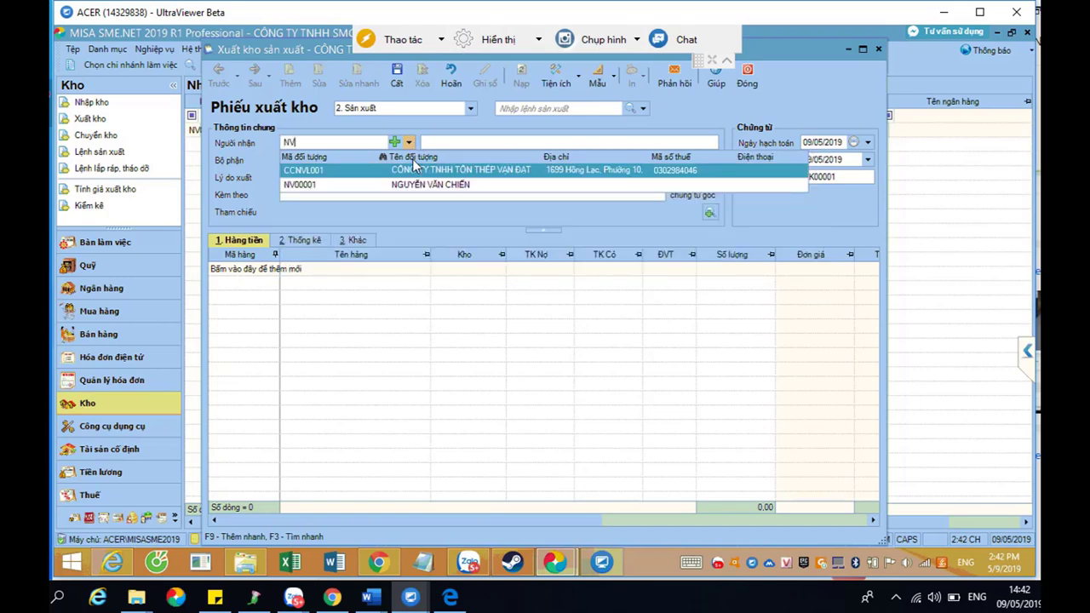
pyautogui.click(410, 184)
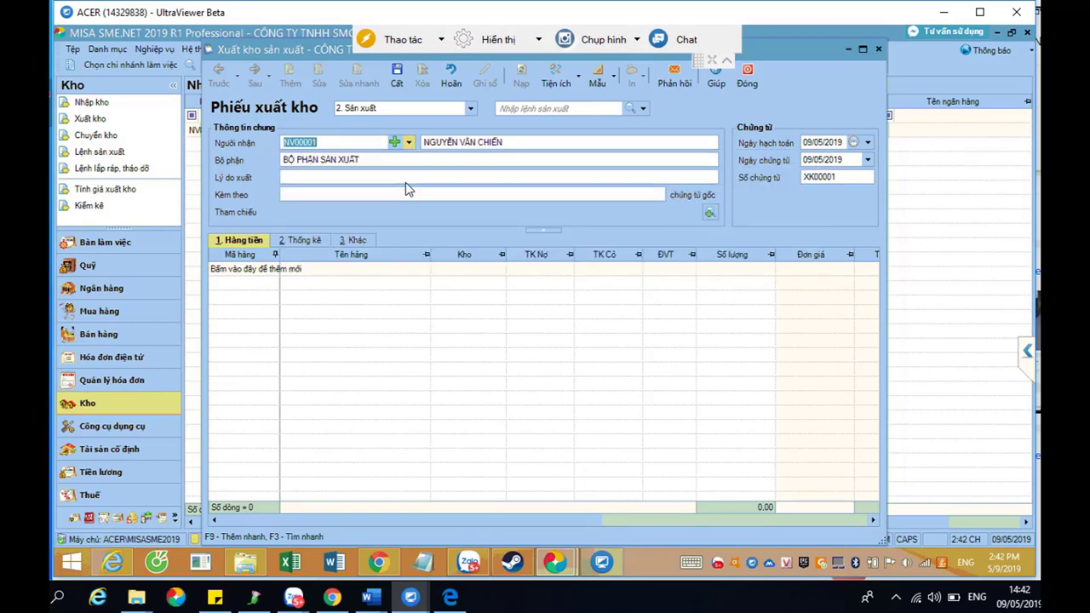
pyautogui.click(824, 145)
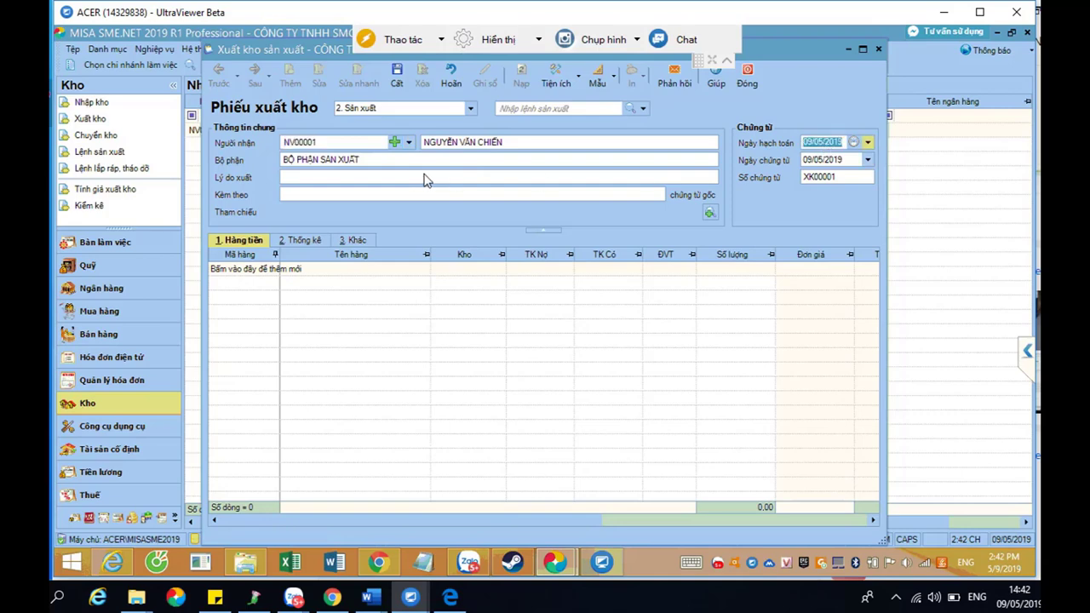
# Add the item NHOM02 to the issue slip's goods lines and review its warehouse, debit account and credit account
pyautogui.click(275, 270)
pyautogui.click(273, 269)
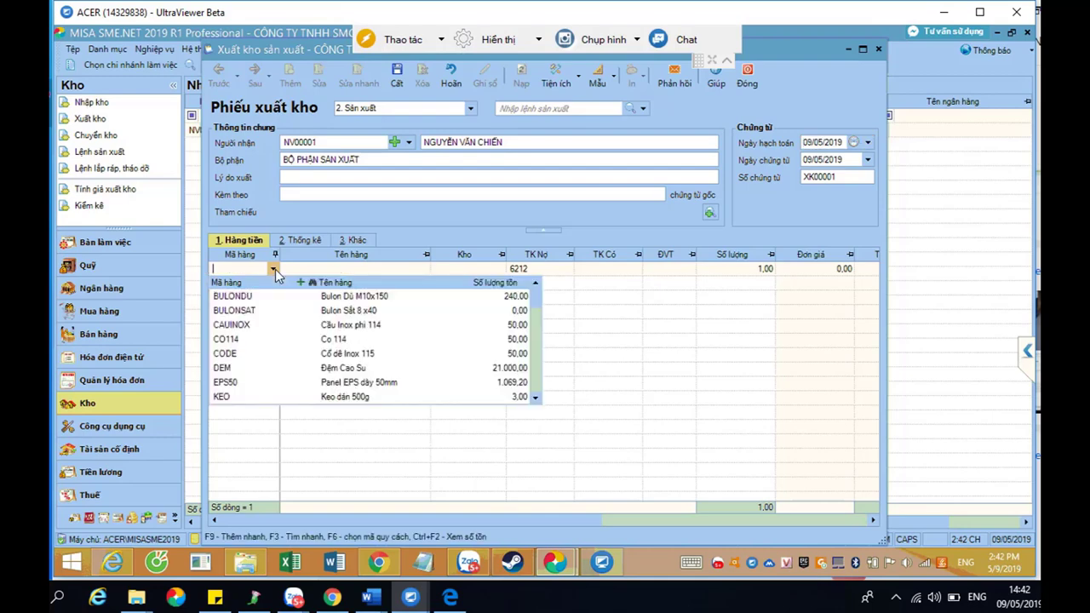
pyautogui.write('NHOM02')
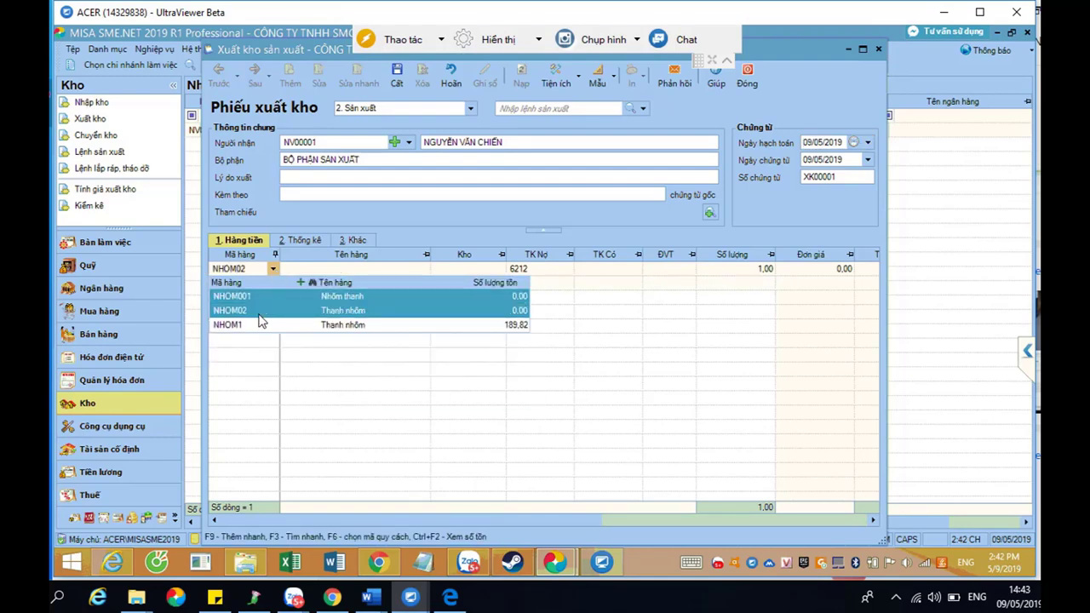
pyautogui.click(261, 316)
pyautogui.press('Tab')
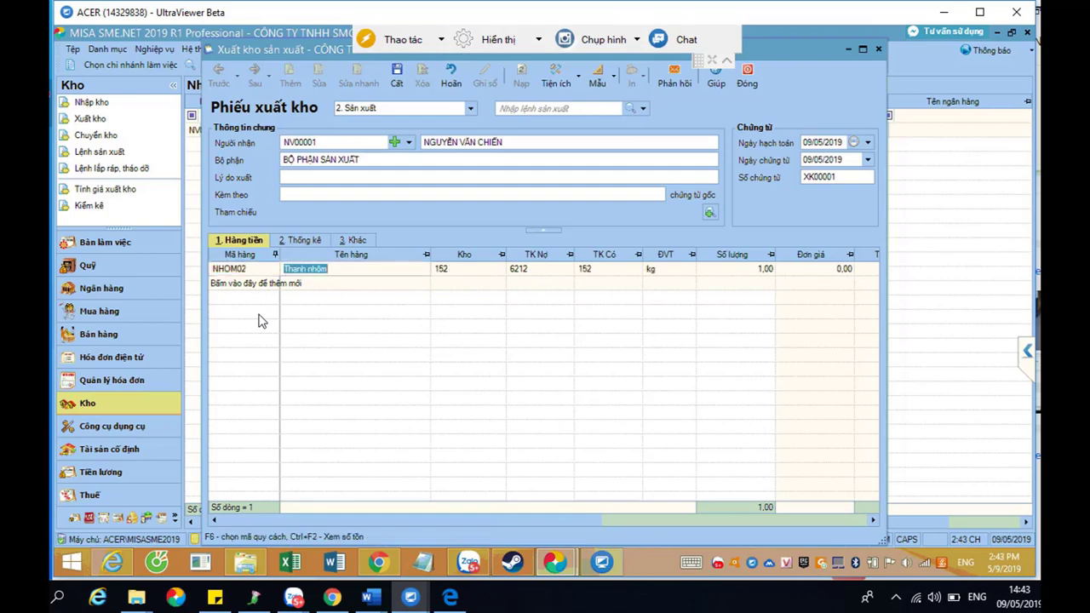
pyautogui.press('Tab')
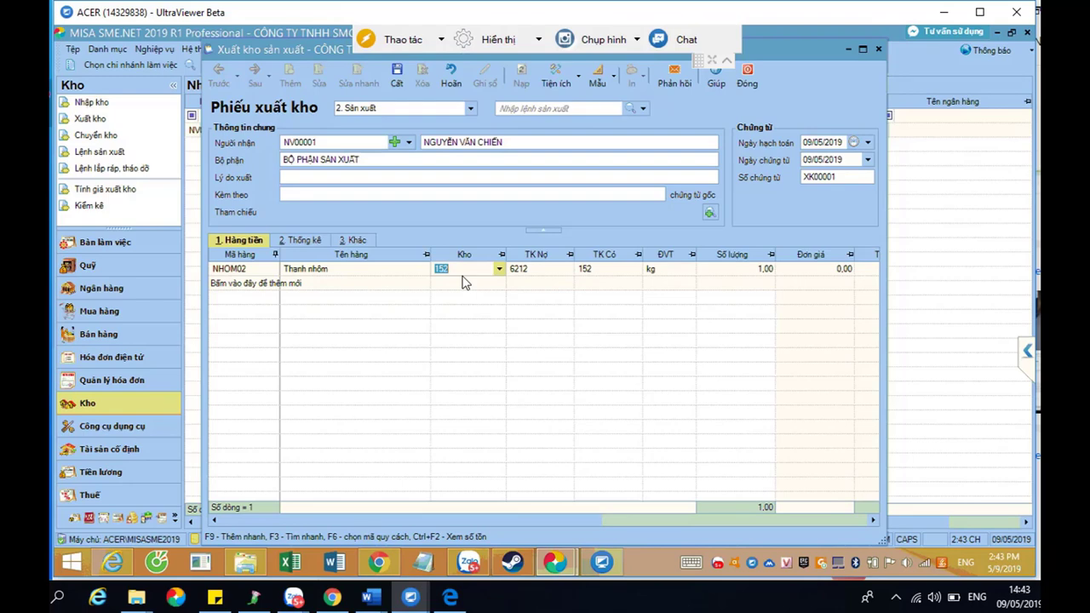
pyautogui.press('Tab')
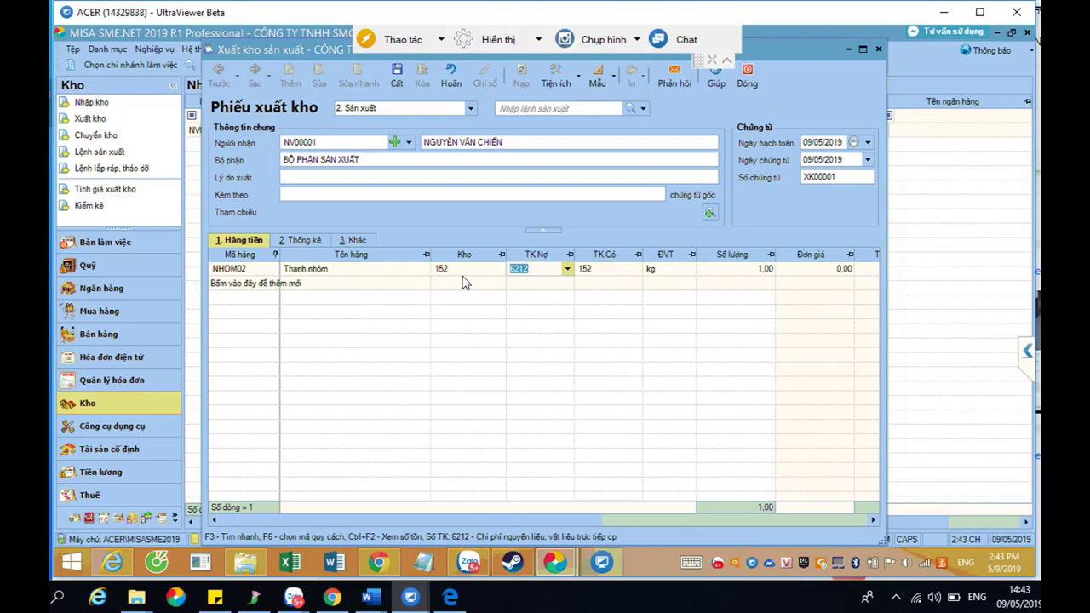
pyautogui.press('Tab')
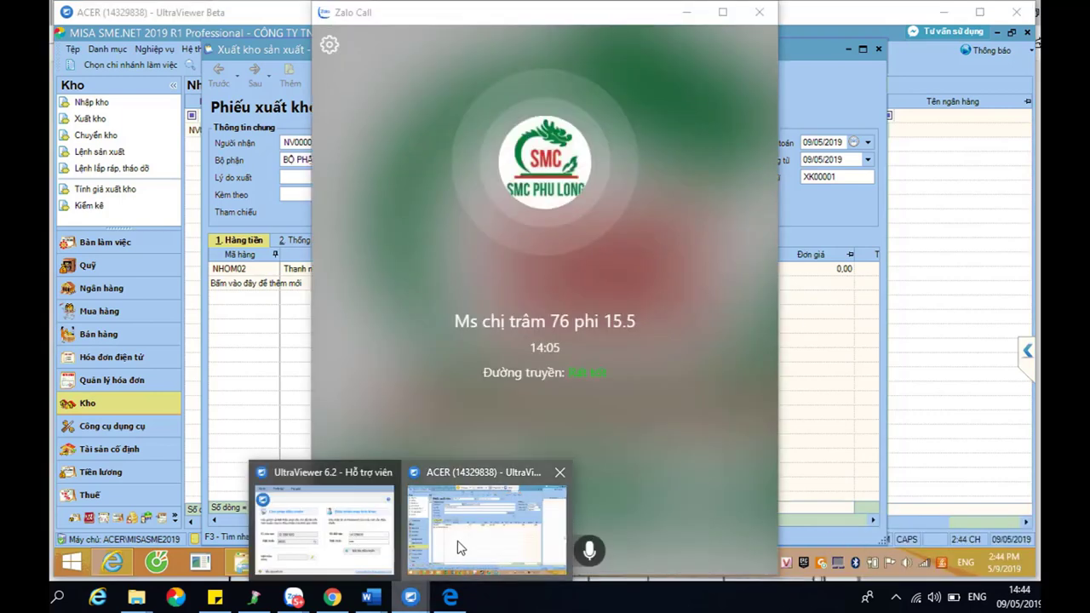
pyautogui.click(460, 548)
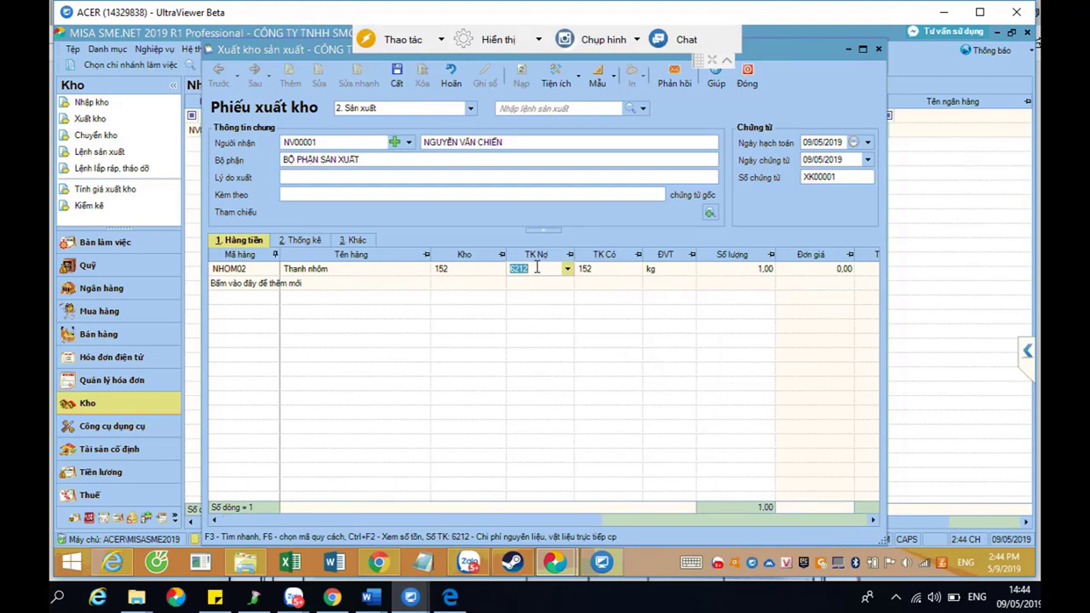
pyautogui.press('Tab')
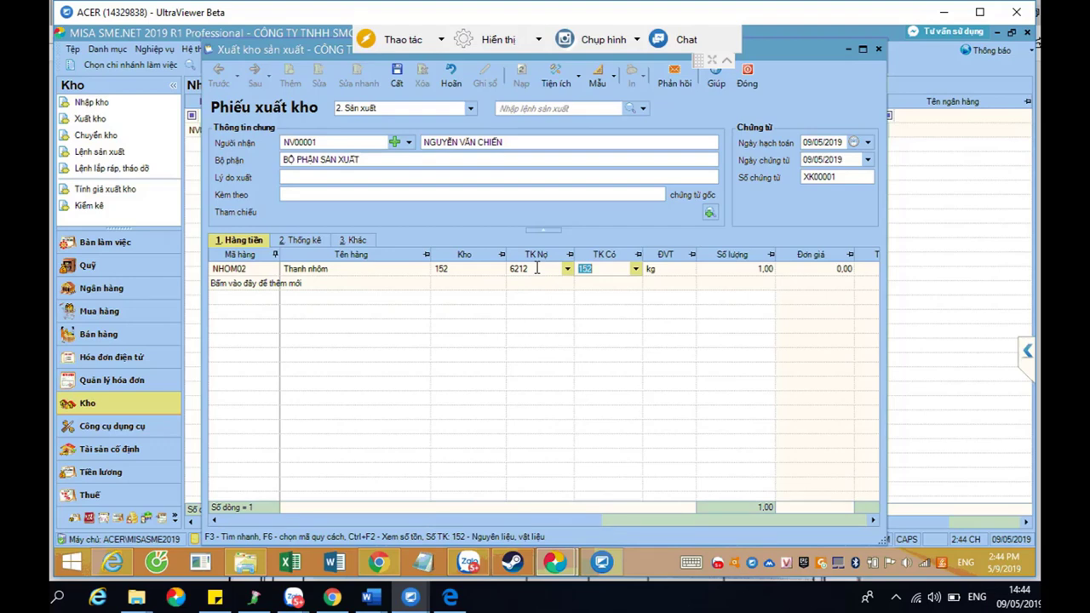
# Re-enter 6212 as the debit account of the NHOM02 line and go on to its quantity
pyautogui.click(536, 268)
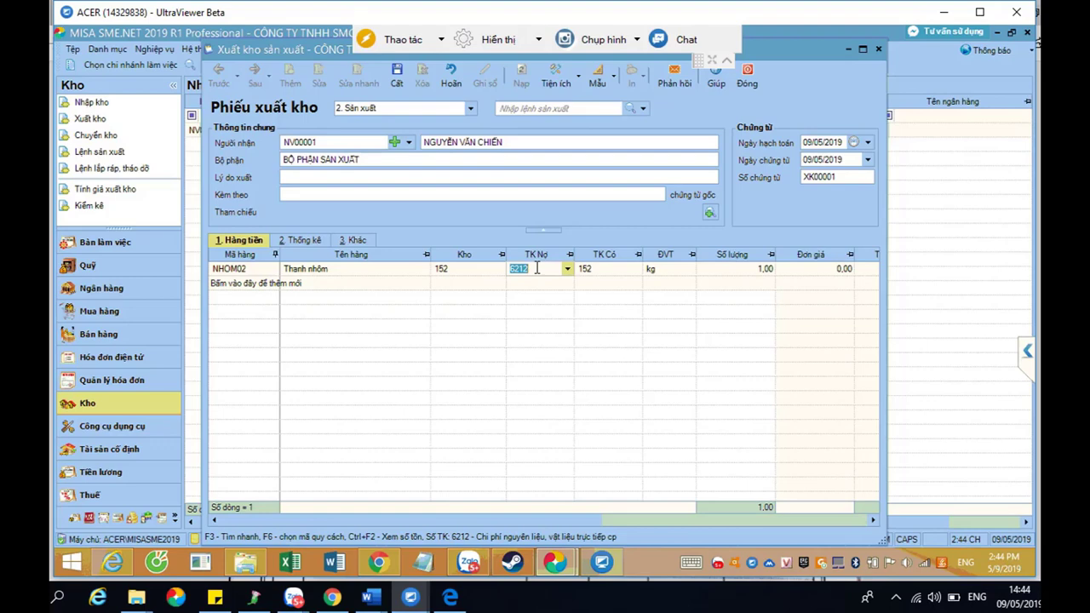
pyautogui.press('BackSpace')
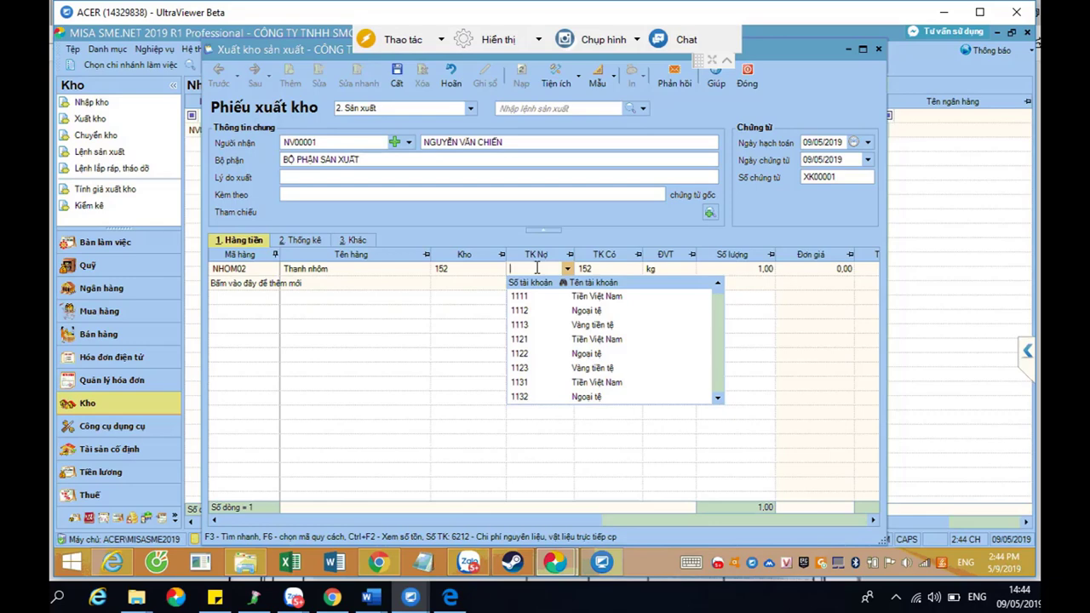
pyautogui.write('621')
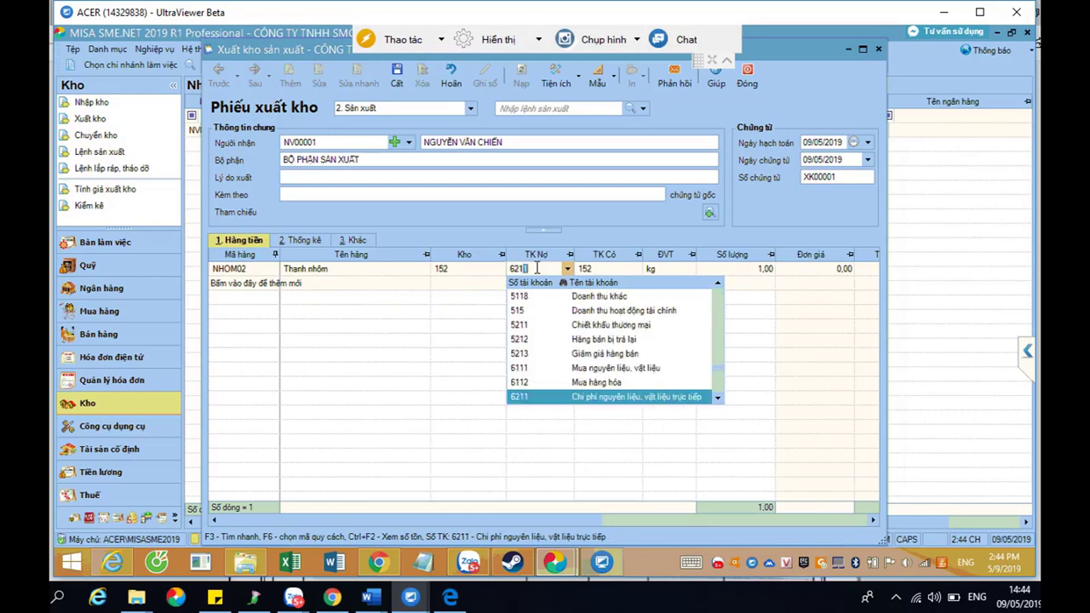
pyautogui.write('2')
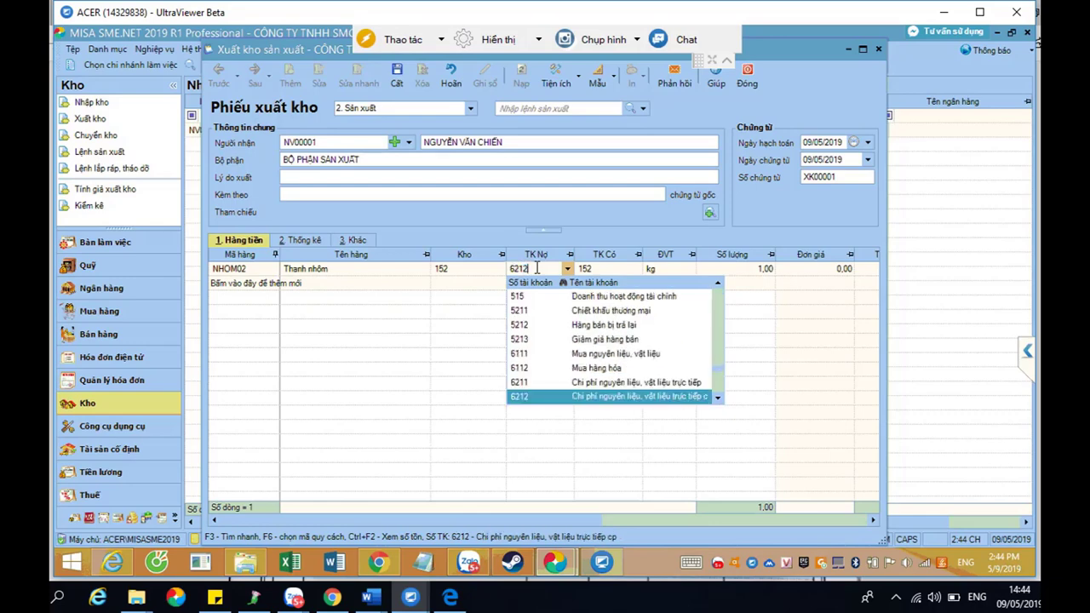
pyautogui.press('Tab')
pyautogui.press('Tab')
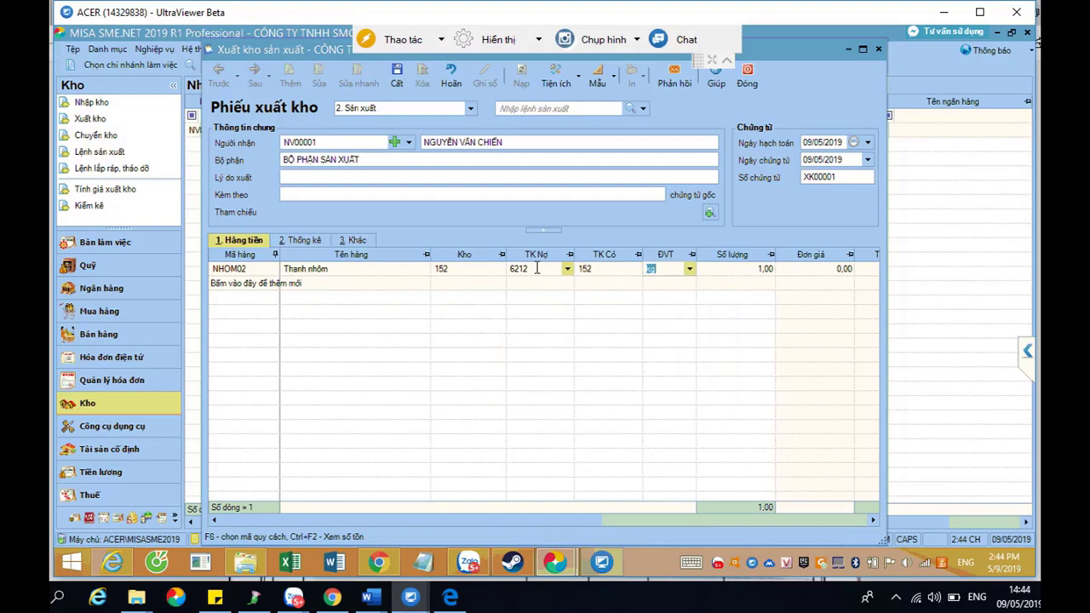
pyautogui.press('Tab')
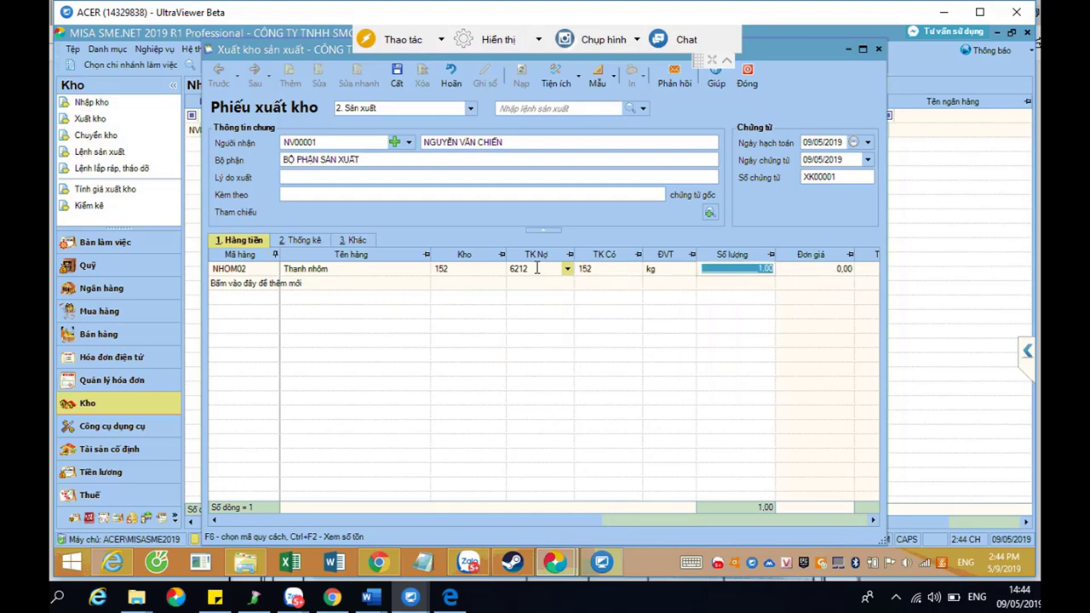
# Look up the projects available for the NHOM02 line's statistics and close the issue slip without saving
pyautogui.click(303, 240)
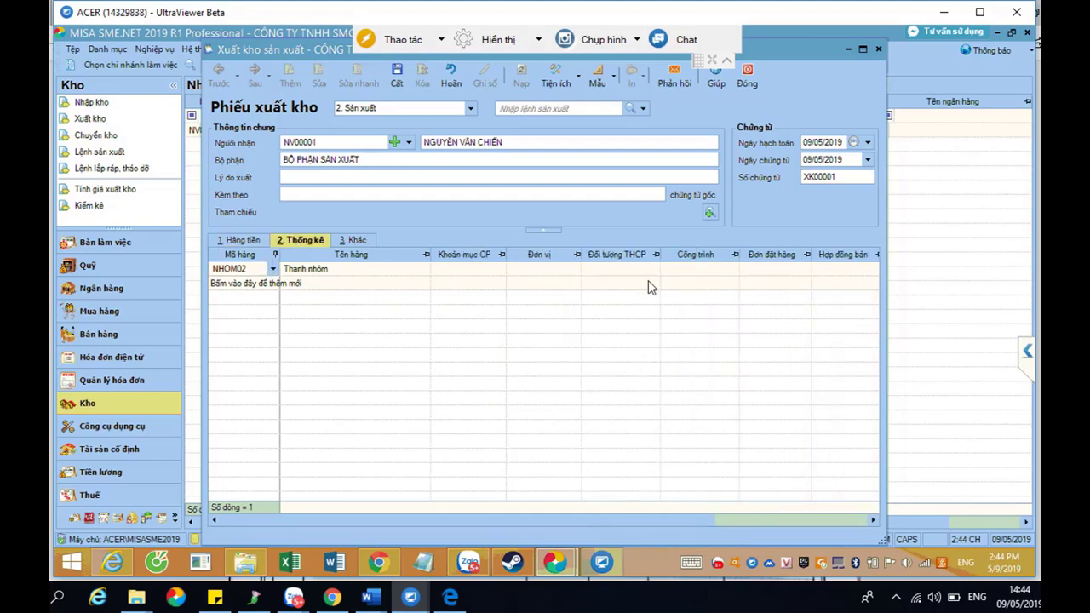
pyautogui.click(729, 271)
pyautogui.click(733, 269)
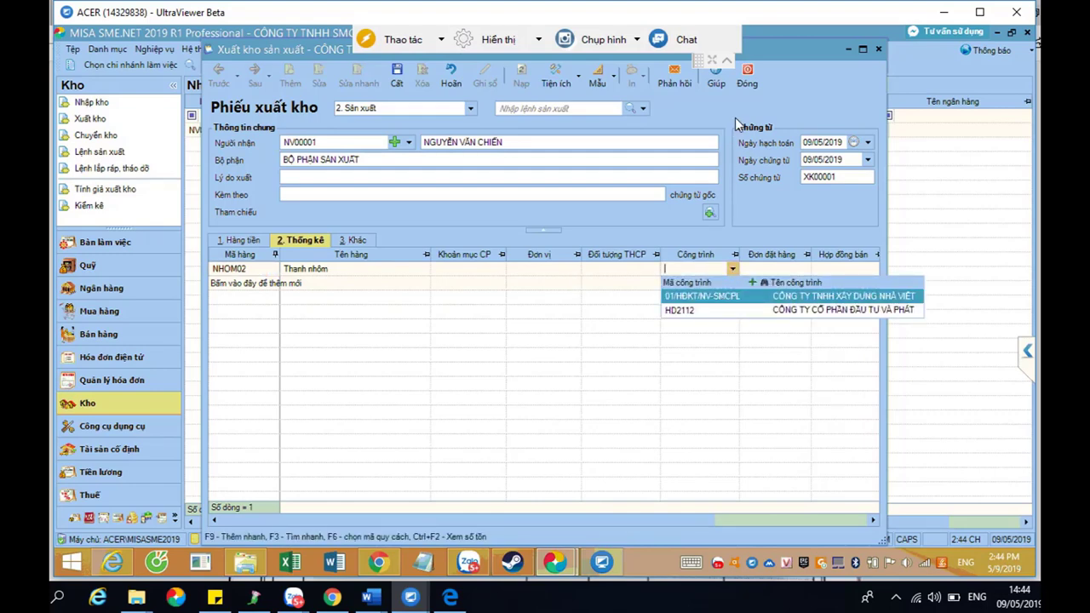
pyautogui.click(746, 83)
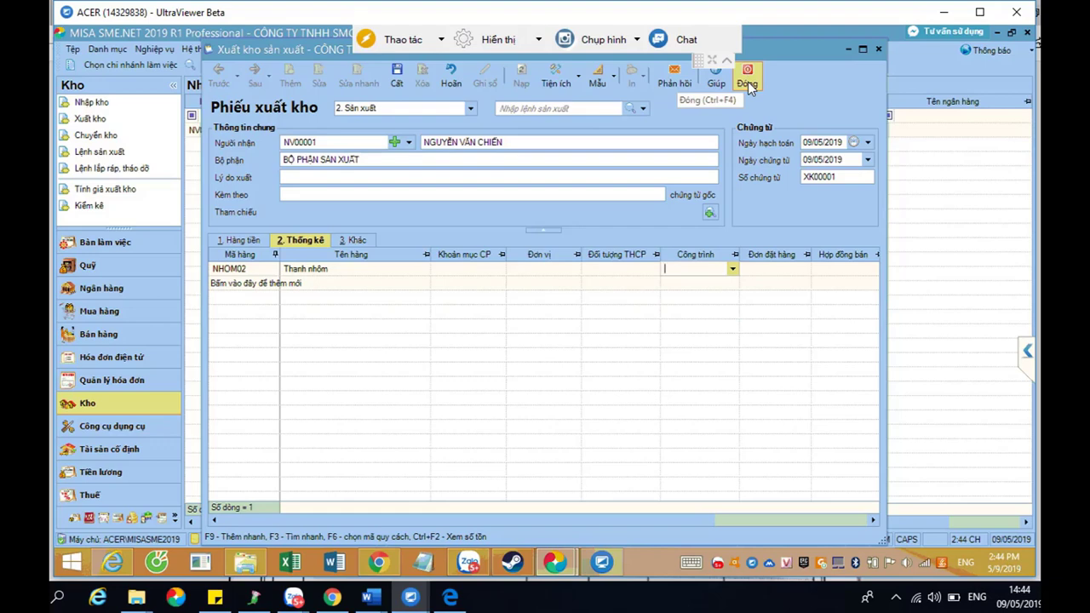
pyautogui.click(751, 80)
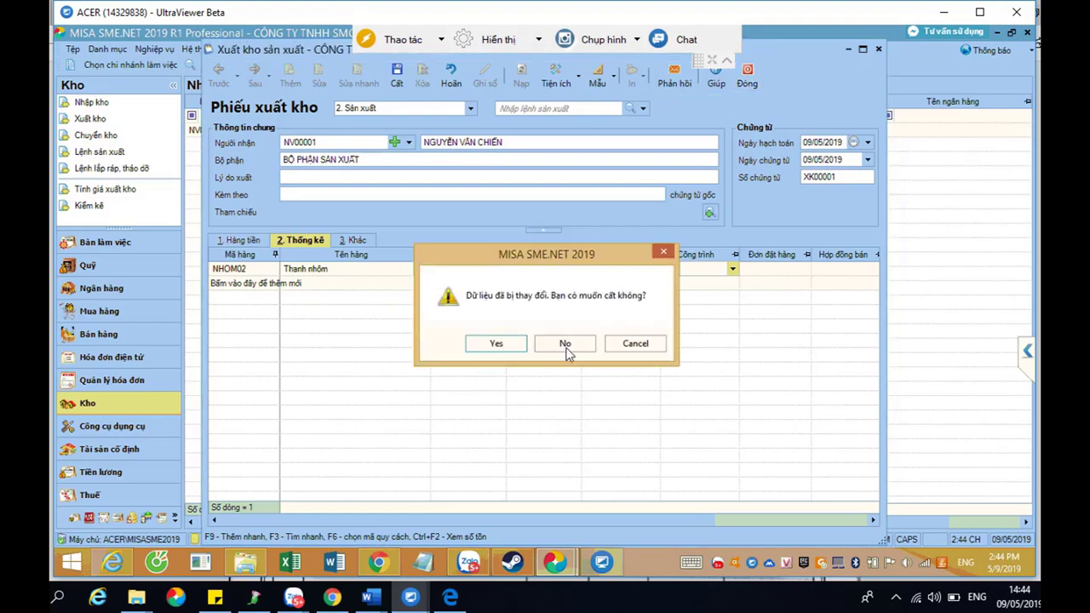
pyautogui.click(566, 345)
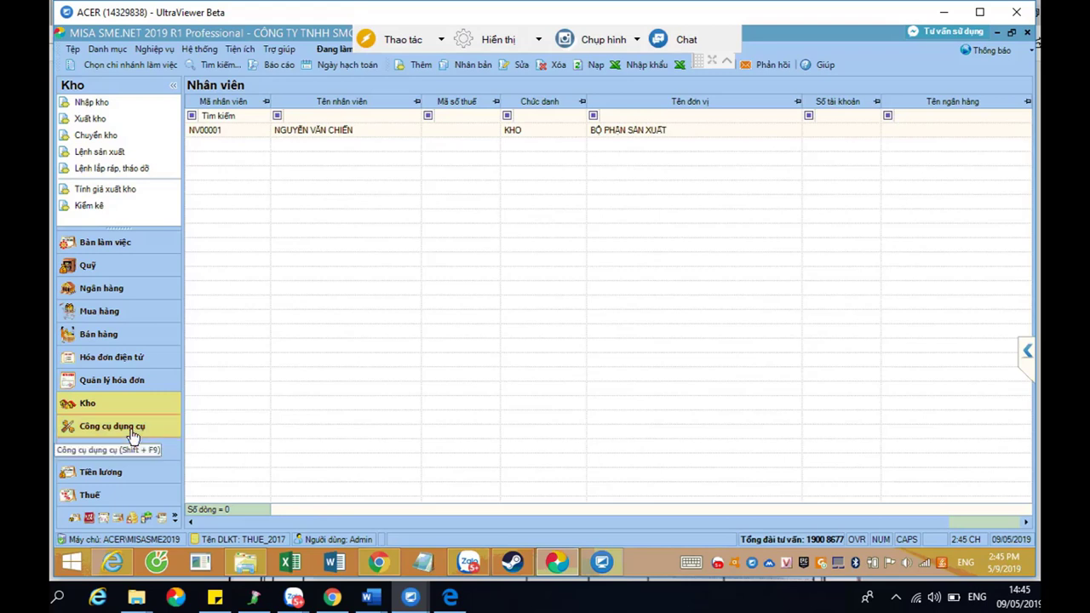
# Start a warehouse receipt slip of the type 1. Thành phẩm sản xuất and choose the production department employee as the deliverer
pyautogui.click(77, 407)
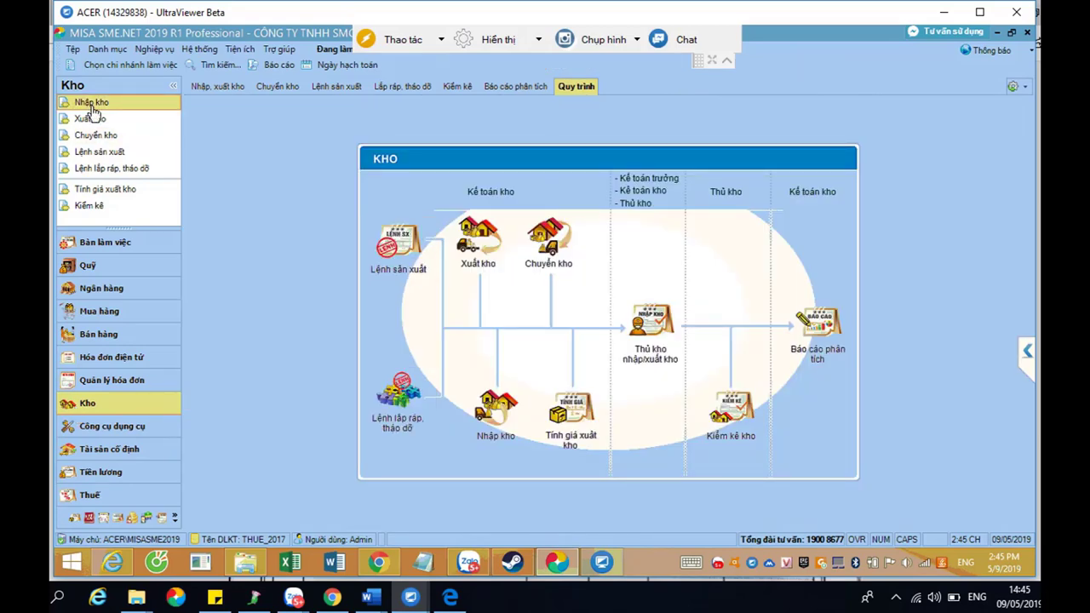
pyautogui.click(92, 111)
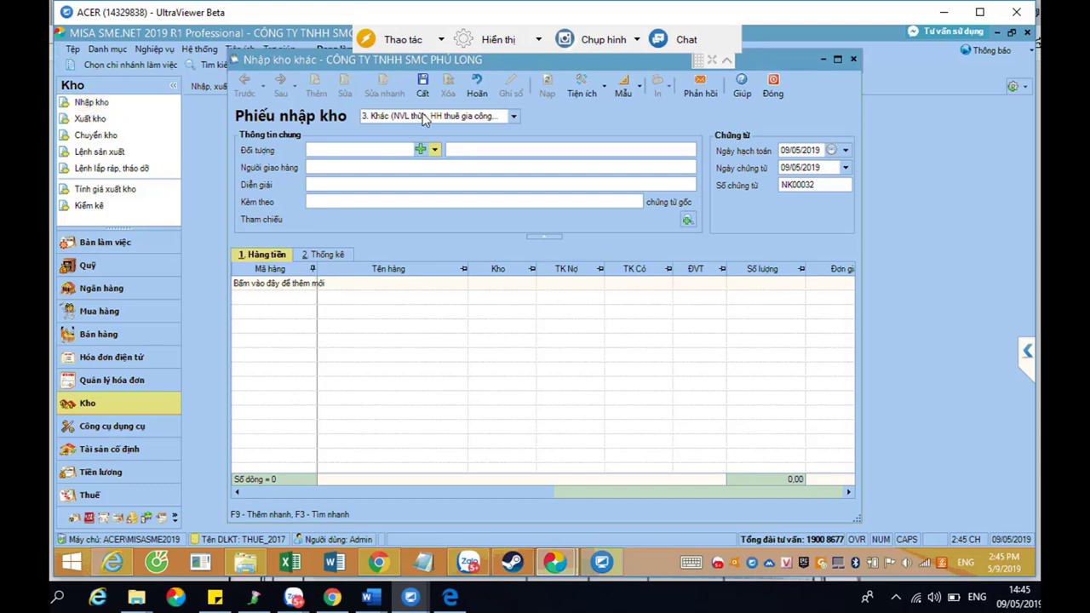
pyautogui.click(513, 116)
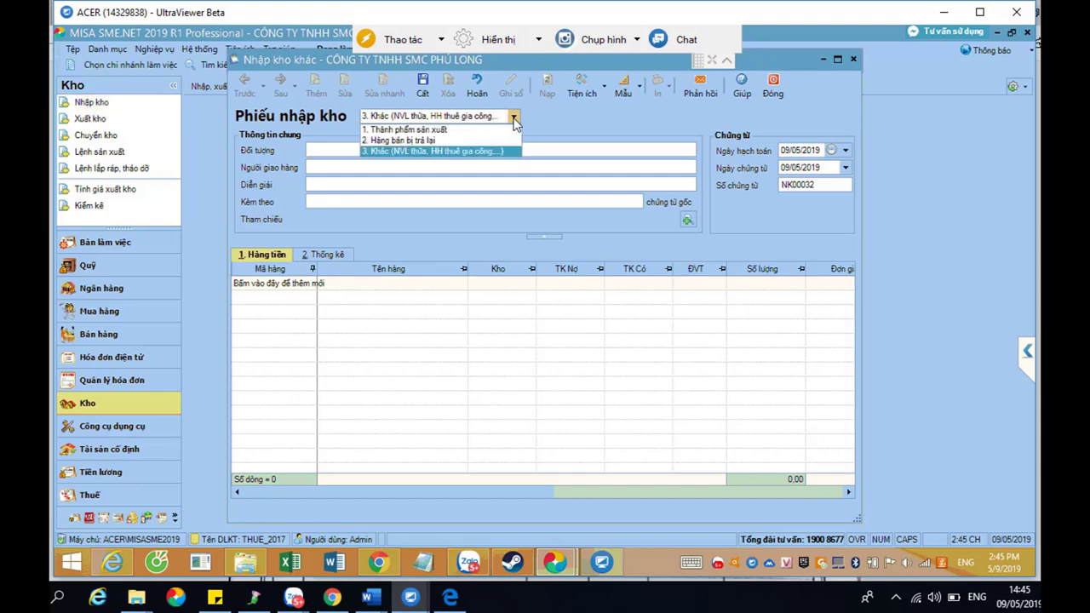
pyautogui.click(420, 130)
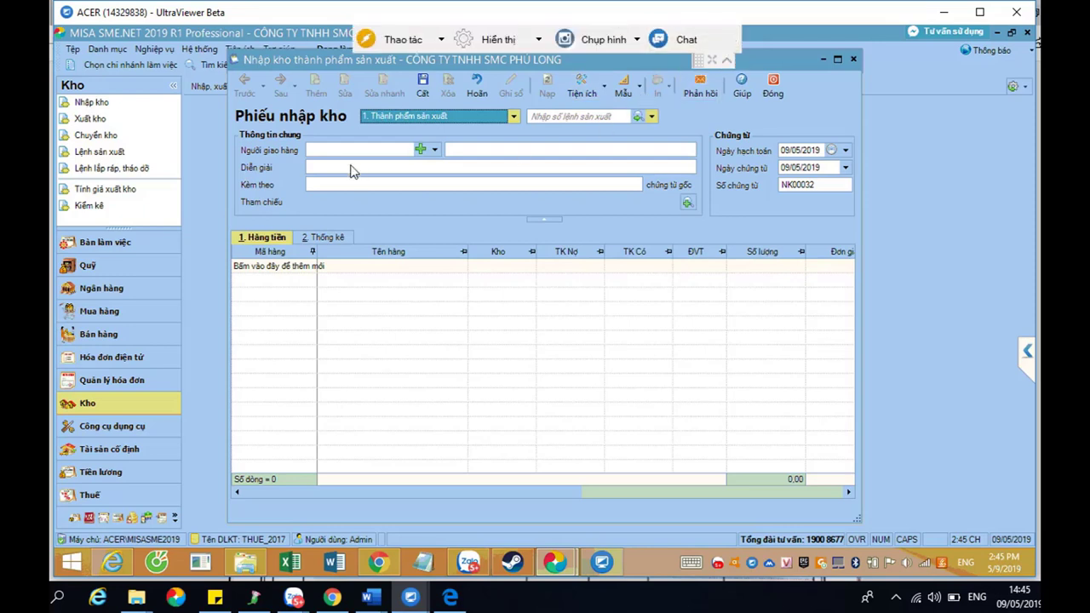
pyautogui.click(435, 150)
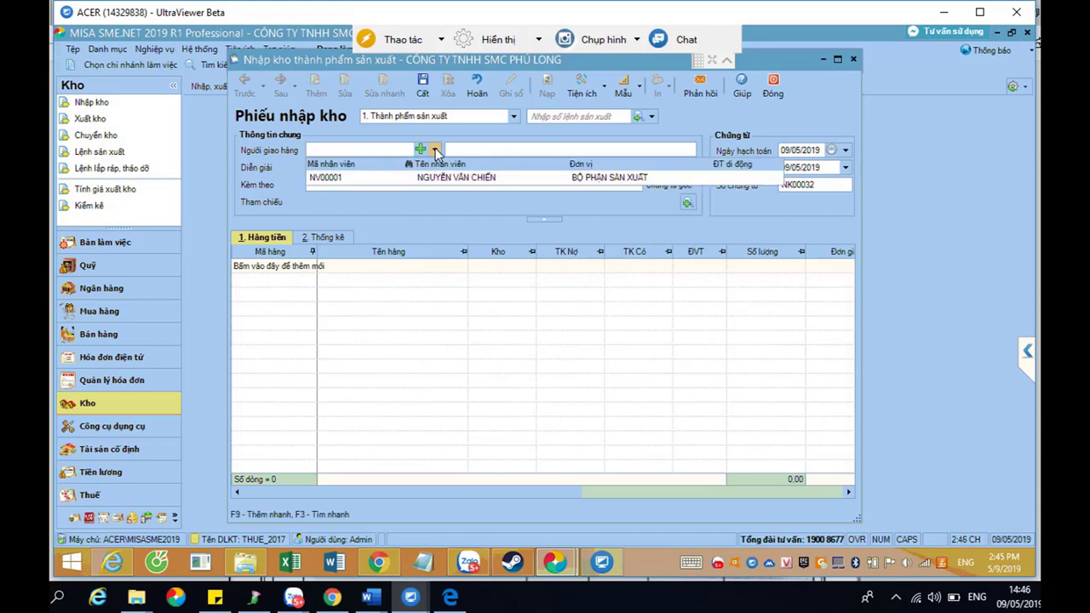
pyautogui.click(429, 180)
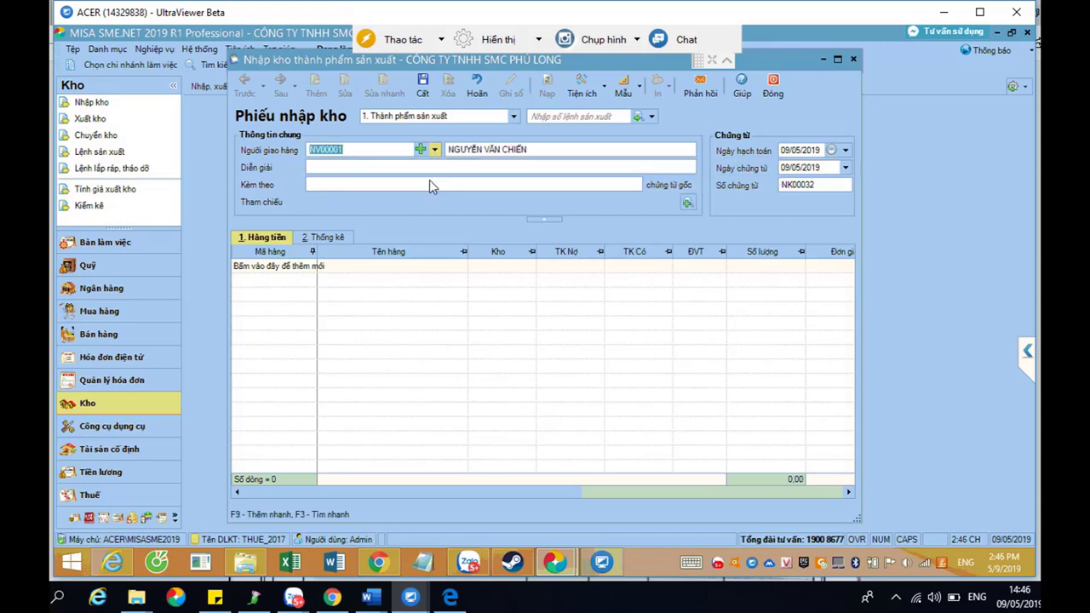
# Add the finished product TP.PANEL75 to the receipt slip's goods lines and go on to its quantity
pyautogui.click(309, 268)
pyautogui.click(309, 267)
pyautogui.write('TP')
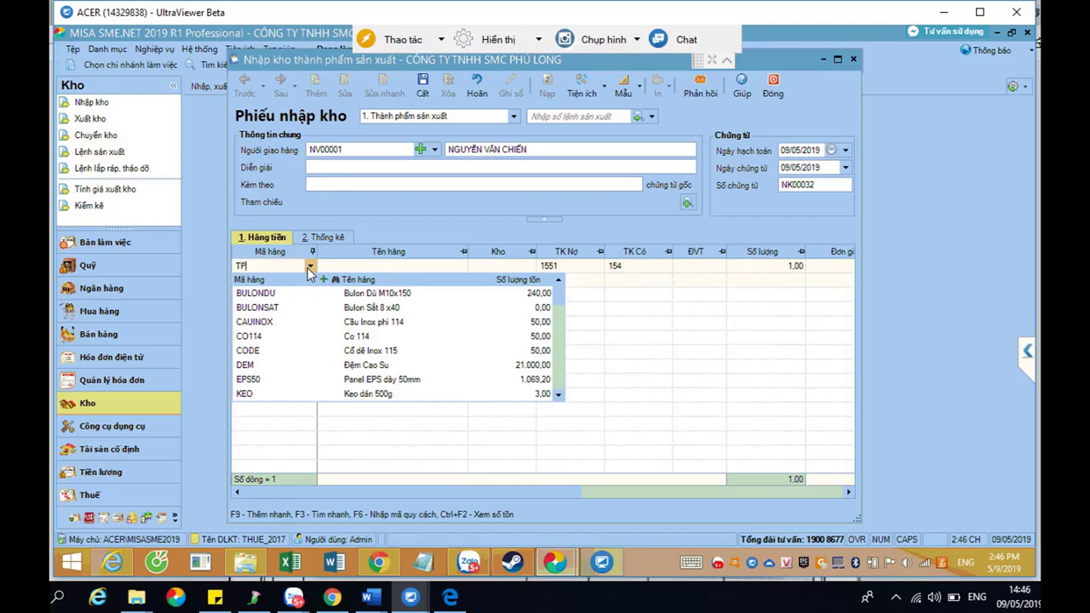
pyautogui.click(296, 293)
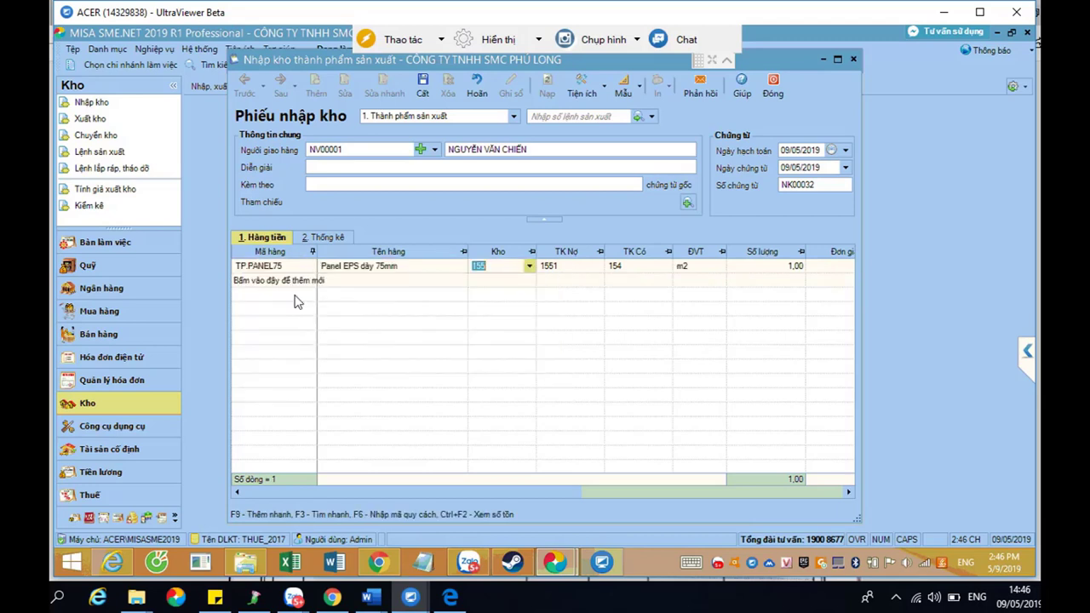
pyautogui.press('Tab')
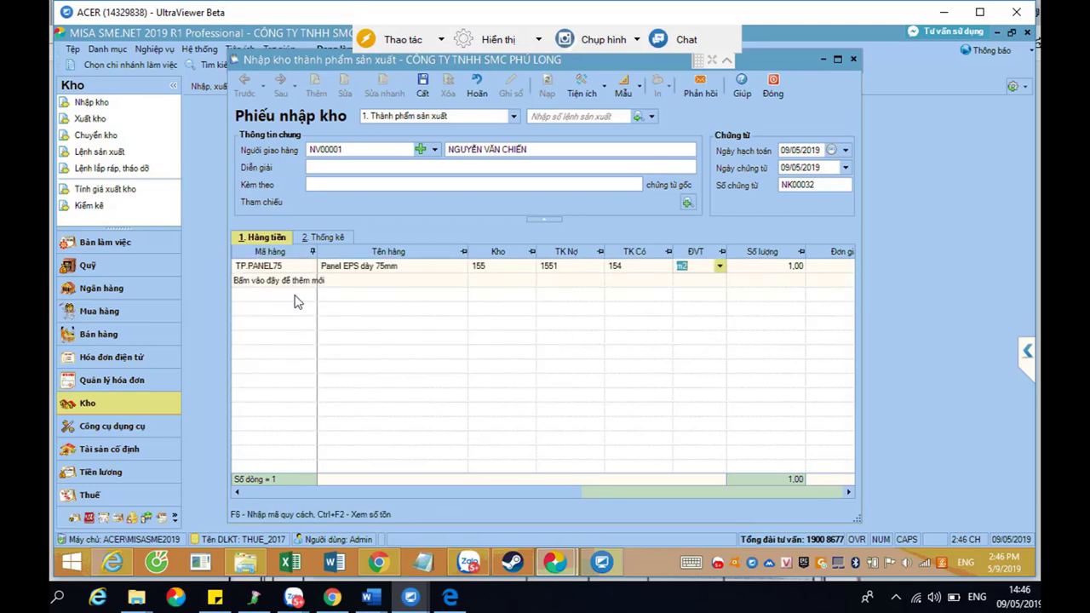
pyautogui.press('Tab')
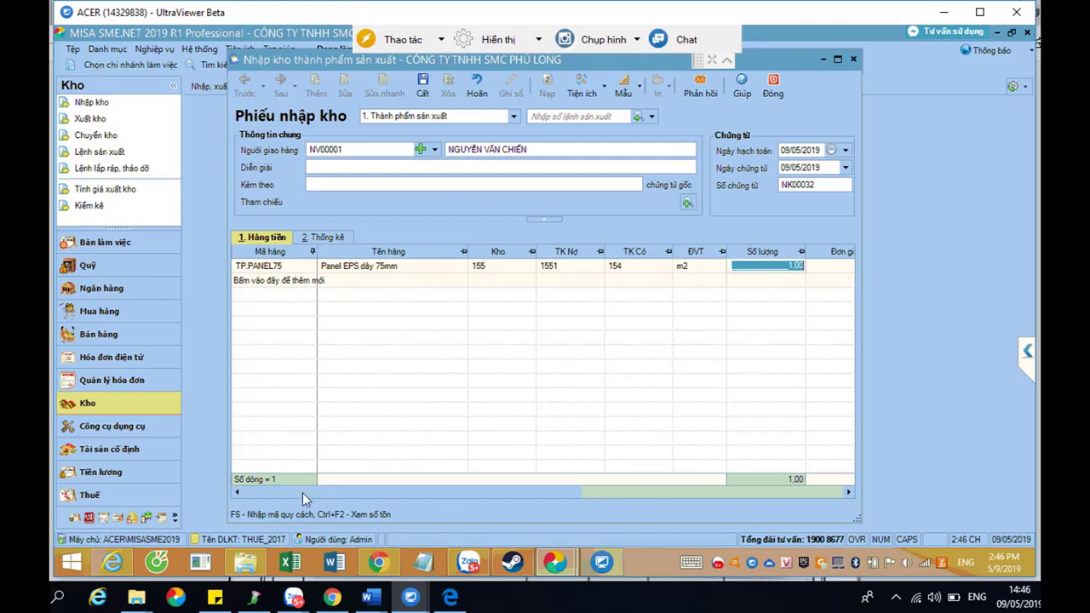
# Set the TP.PANEL75 line's quantity to 45,86 and unit price to 300.000, checking them against the scanned sales invoice in the browser
pyautogui.moveTo(294, 599)
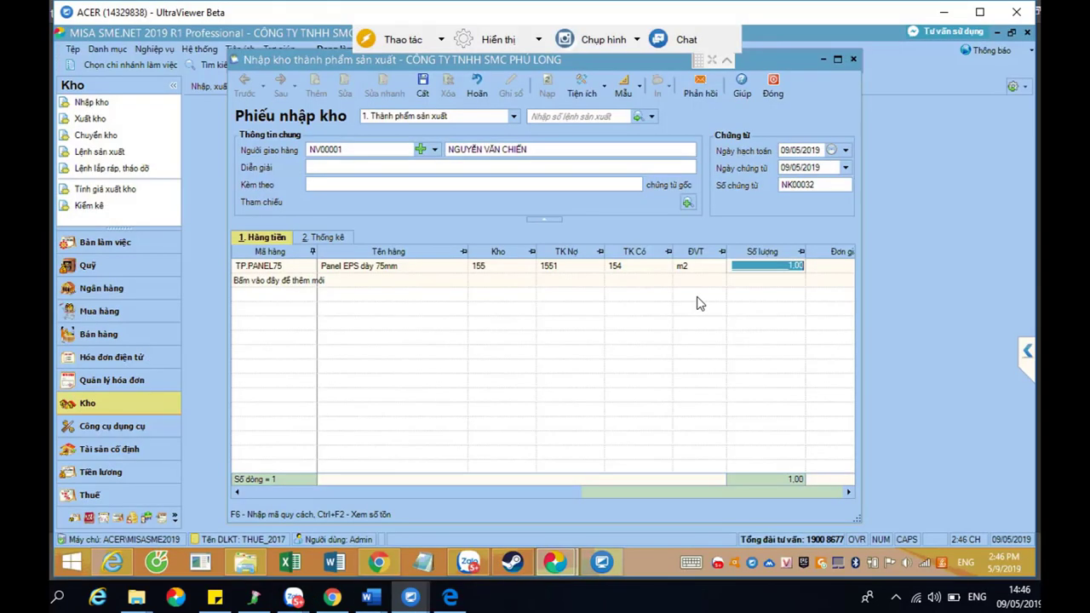
pyautogui.click(789, 266)
pyautogui.moveTo(788, 267); pyautogui.dragTo(800, 267)
pyautogui.hotkey('alt', 'Tab')
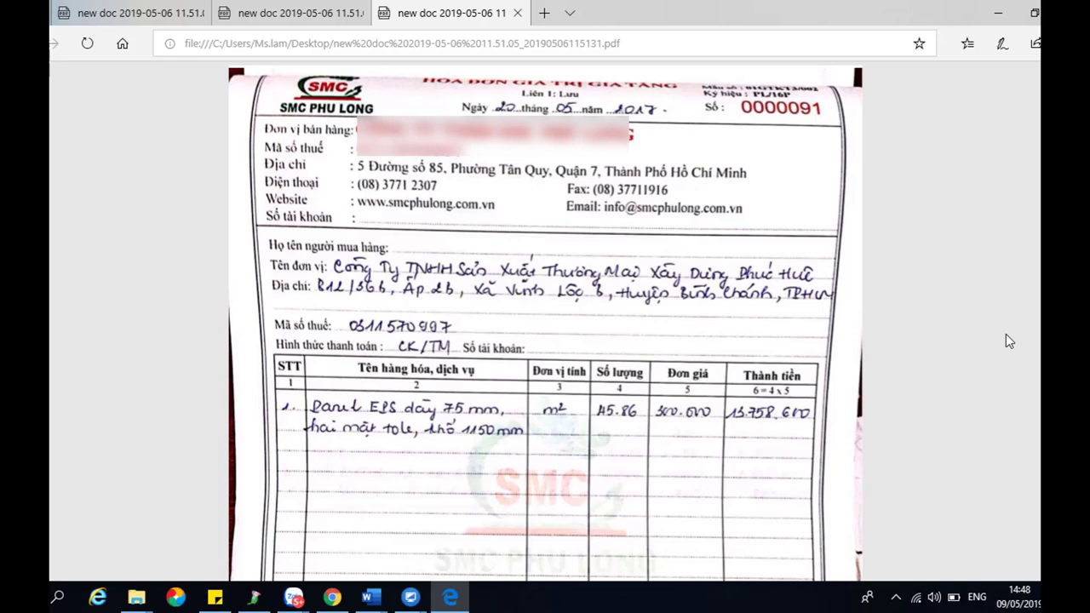
pyautogui.moveTo(410, 596)
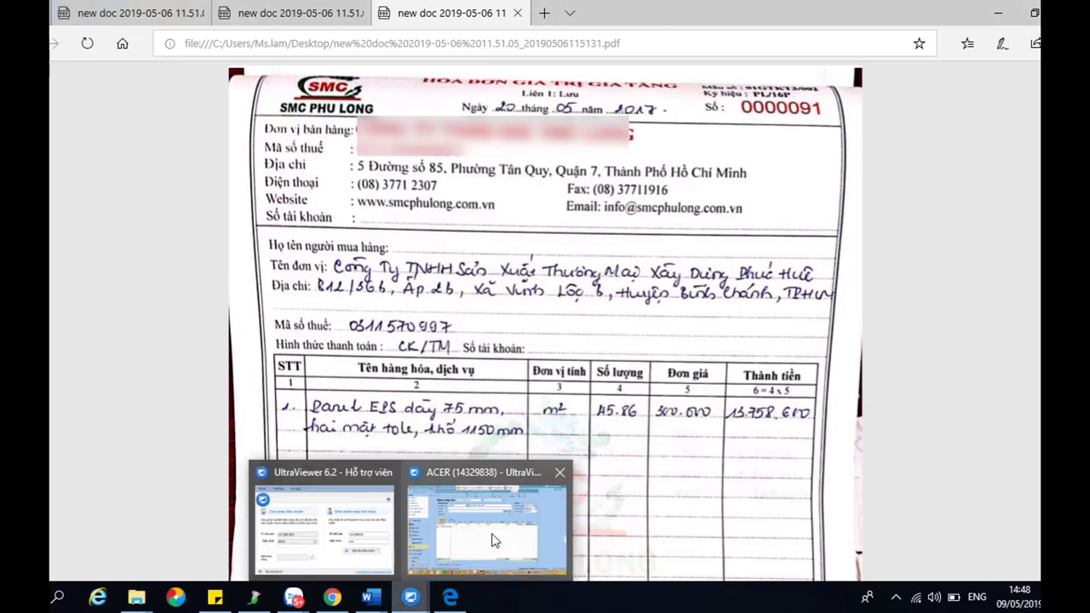
pyautogui.click(494, 541)
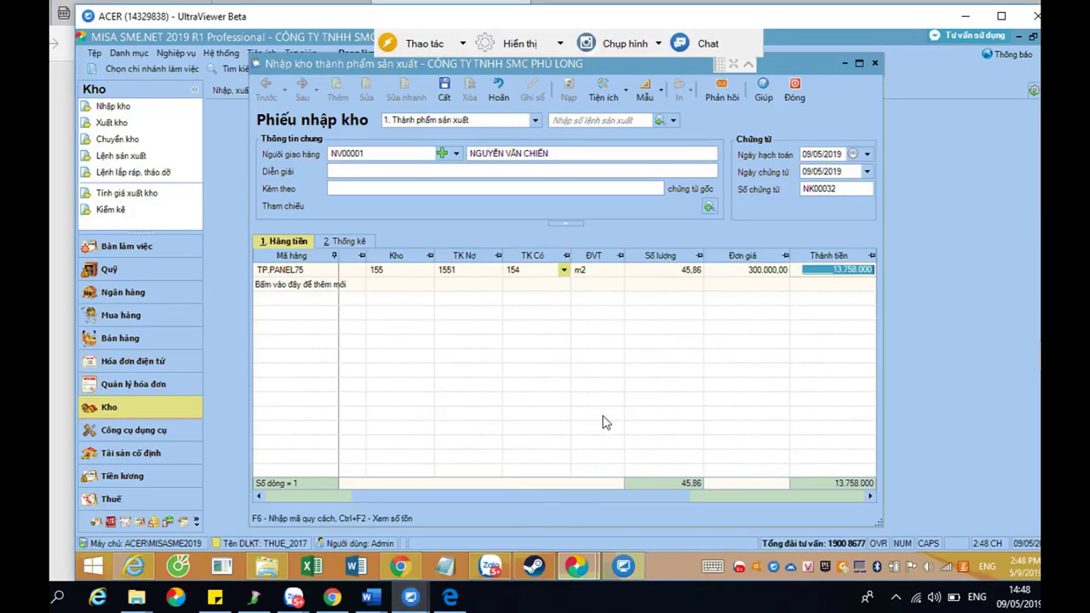
# Clear the unit price of the TP.PANEL75 line so that it is 0,00
pyautogui.click(757, 269)
pyautogui.press('Delete')
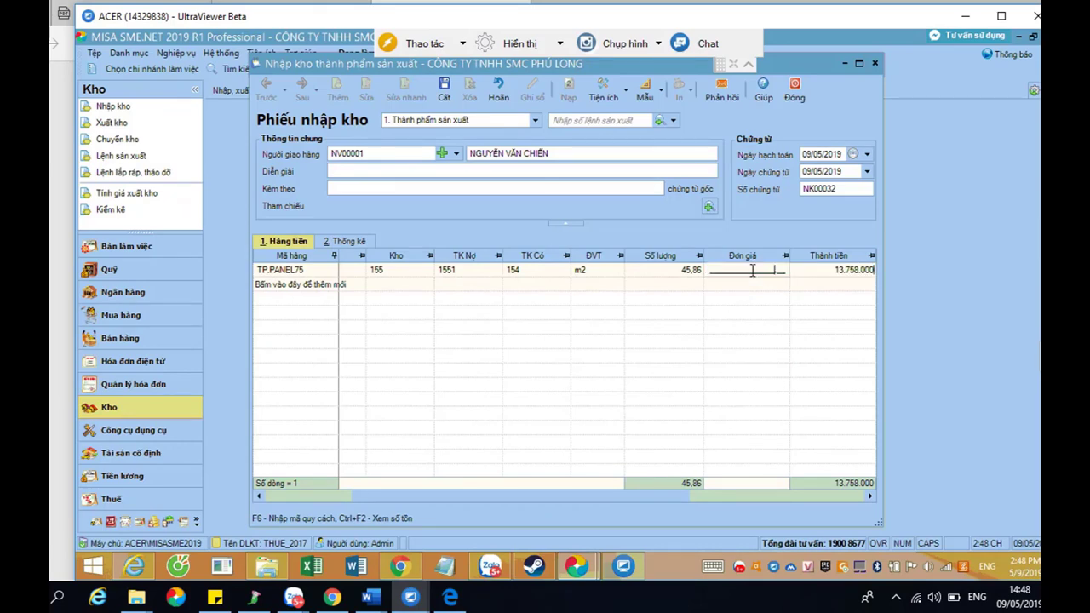
pyautogui.press('Tab')
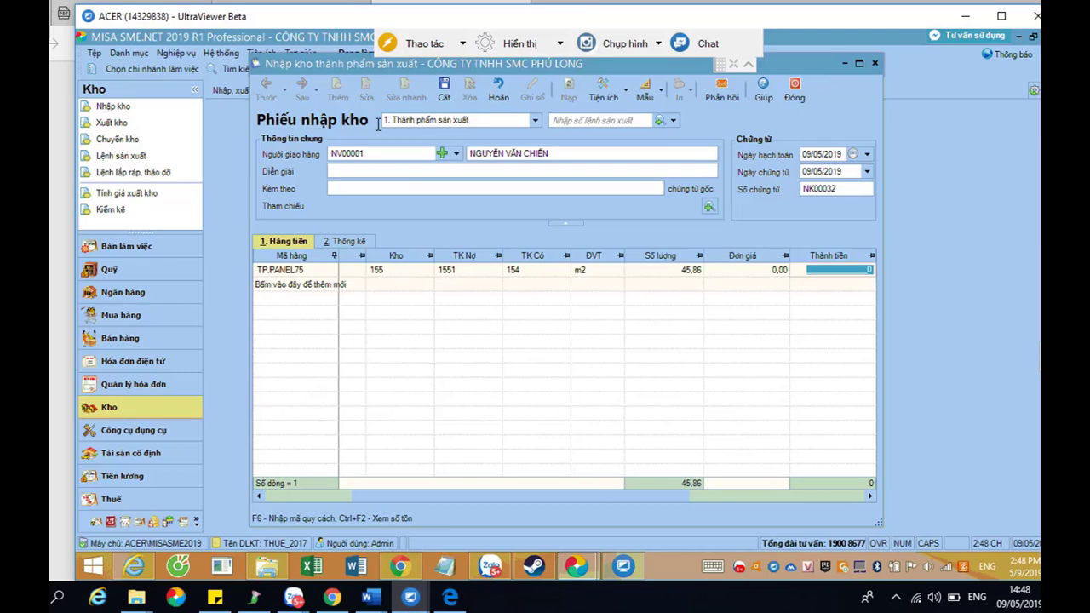
pyautogui.click(720, 271)
pyautogui.moveTo(726, 271); pyautogui.dragTo(796, 272)
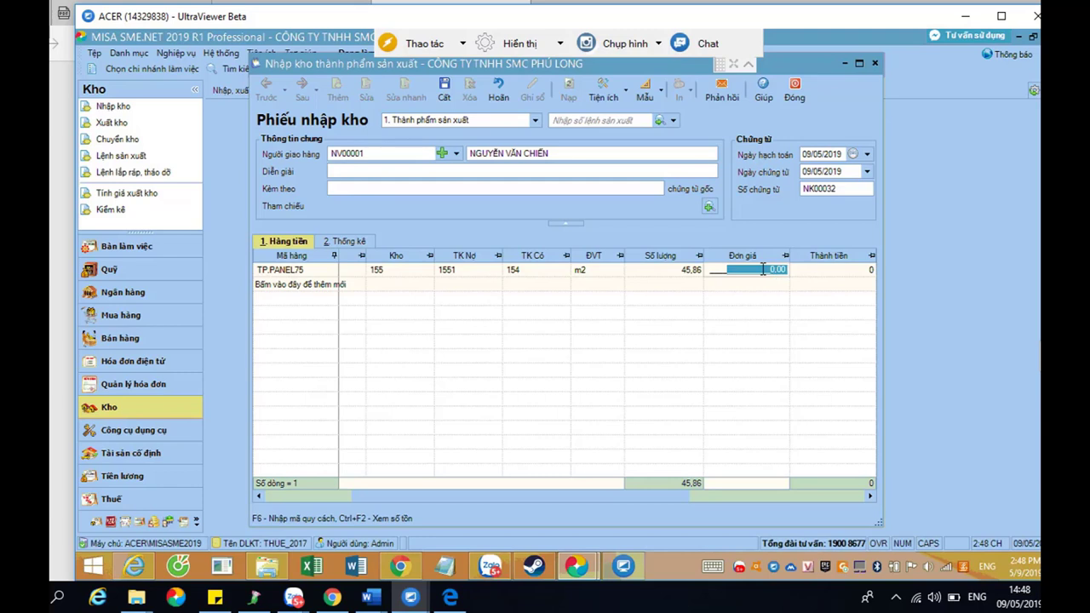
# Look up the cost objects (Đối tượng THCP) available for the TP.PANEL75 line's statistics
pyautogui.click(345, 242)
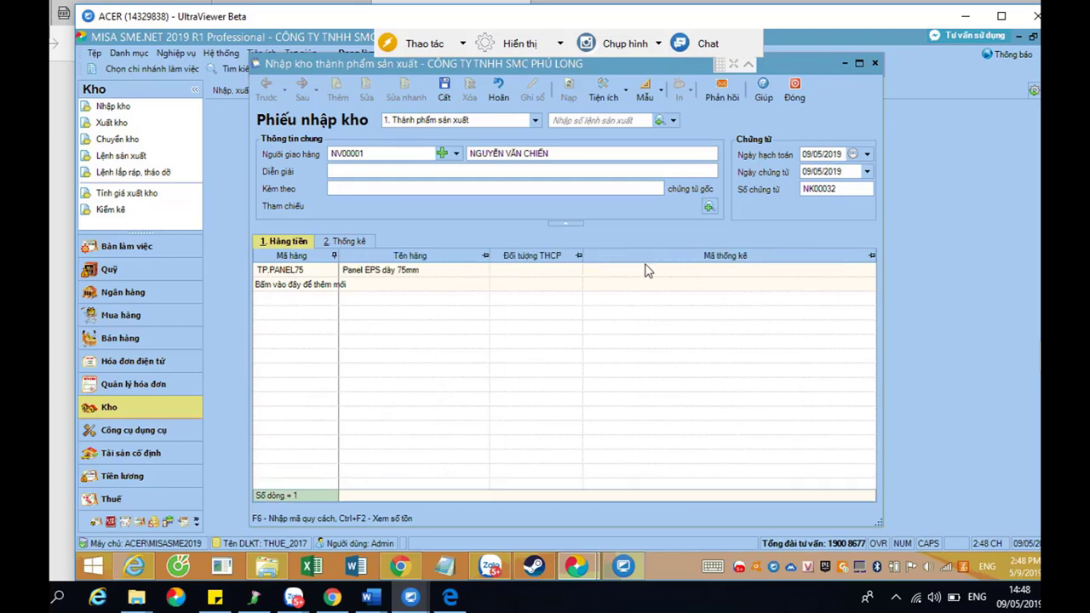
pyautogui.click(577, 270)
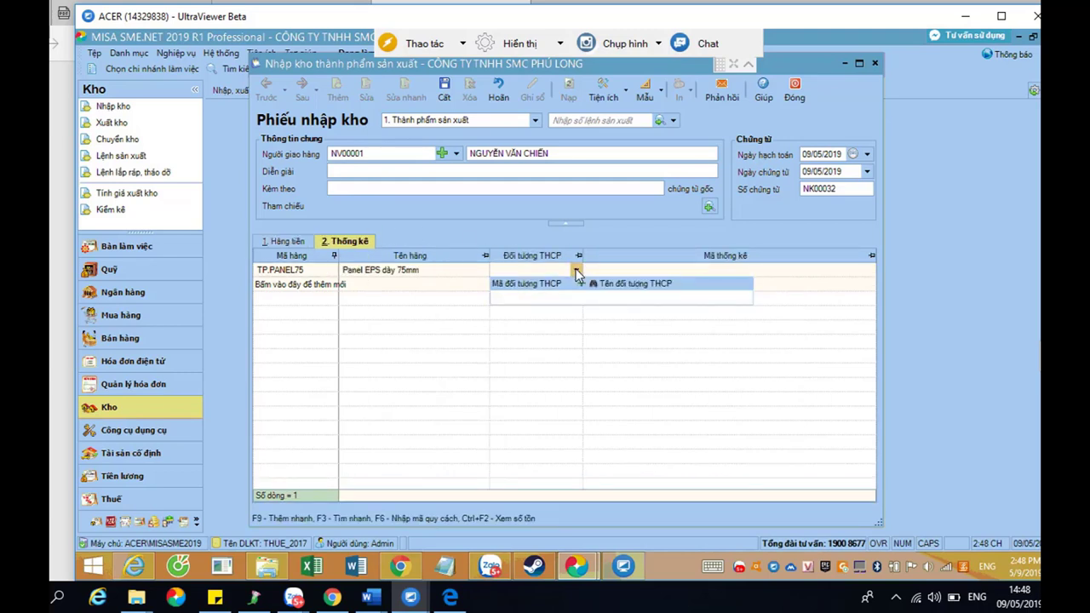